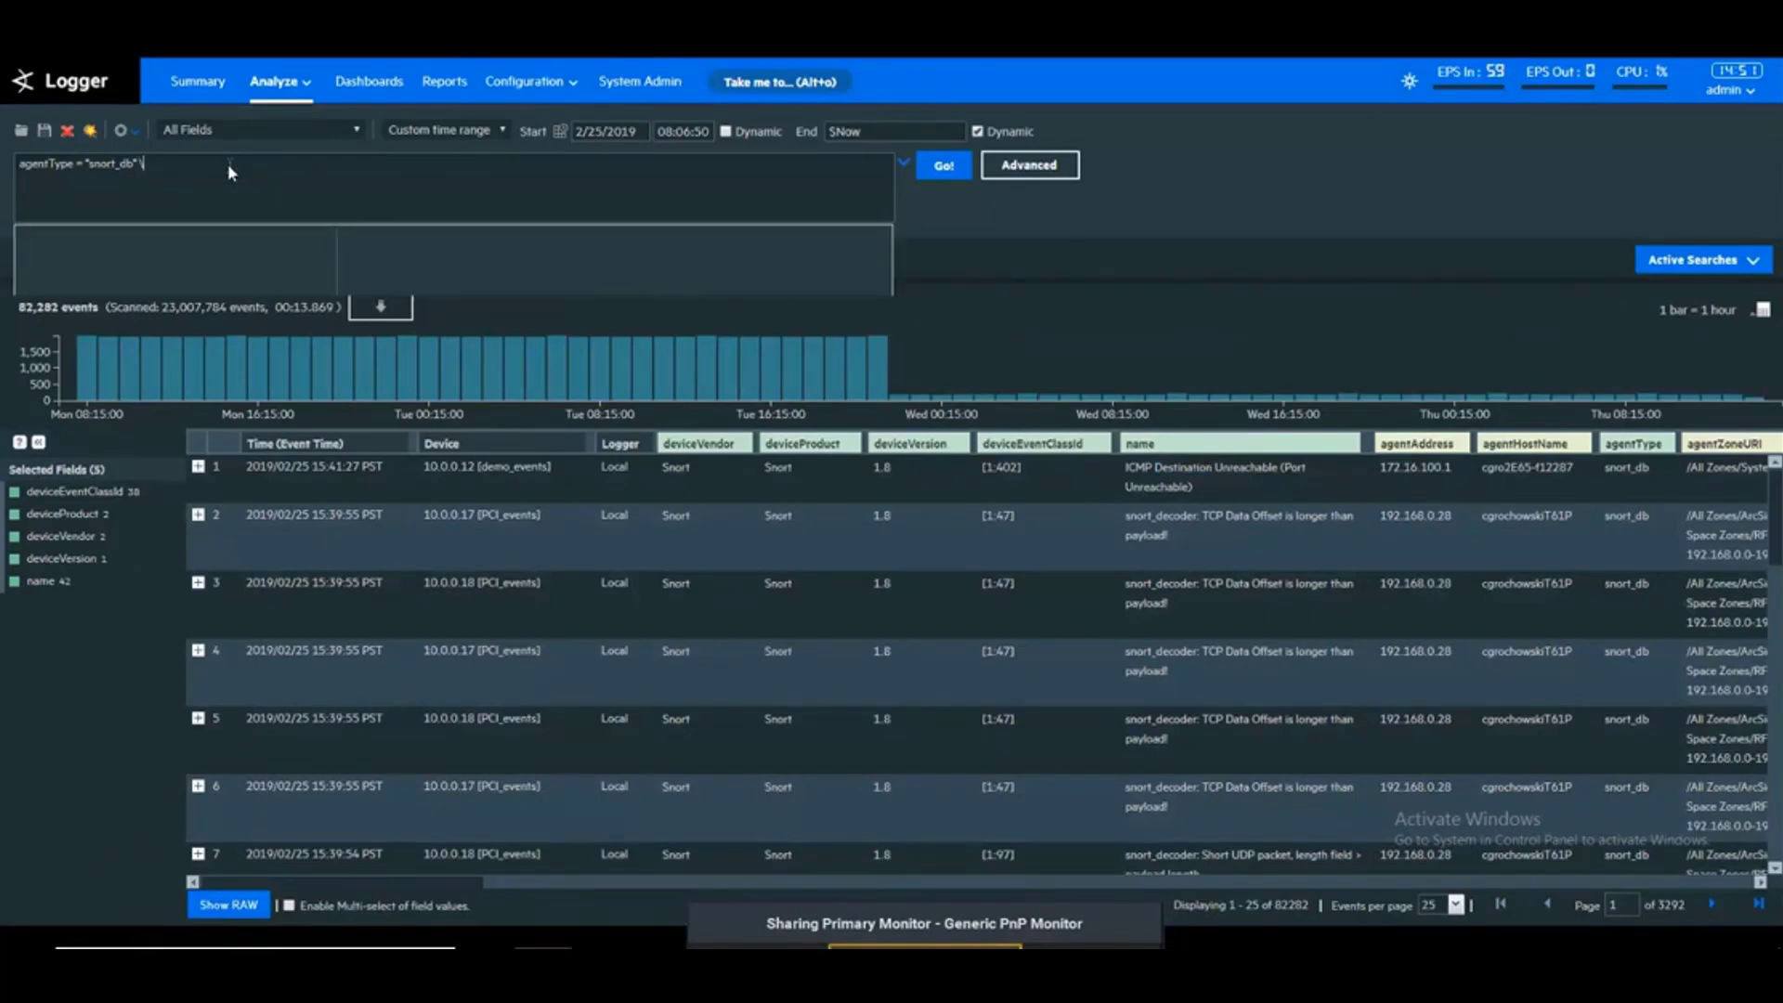
# Append '| top name' to the snort_db query and run it to chart top event names
pyautogui.click(229, 172)
pyautogui.write('|')
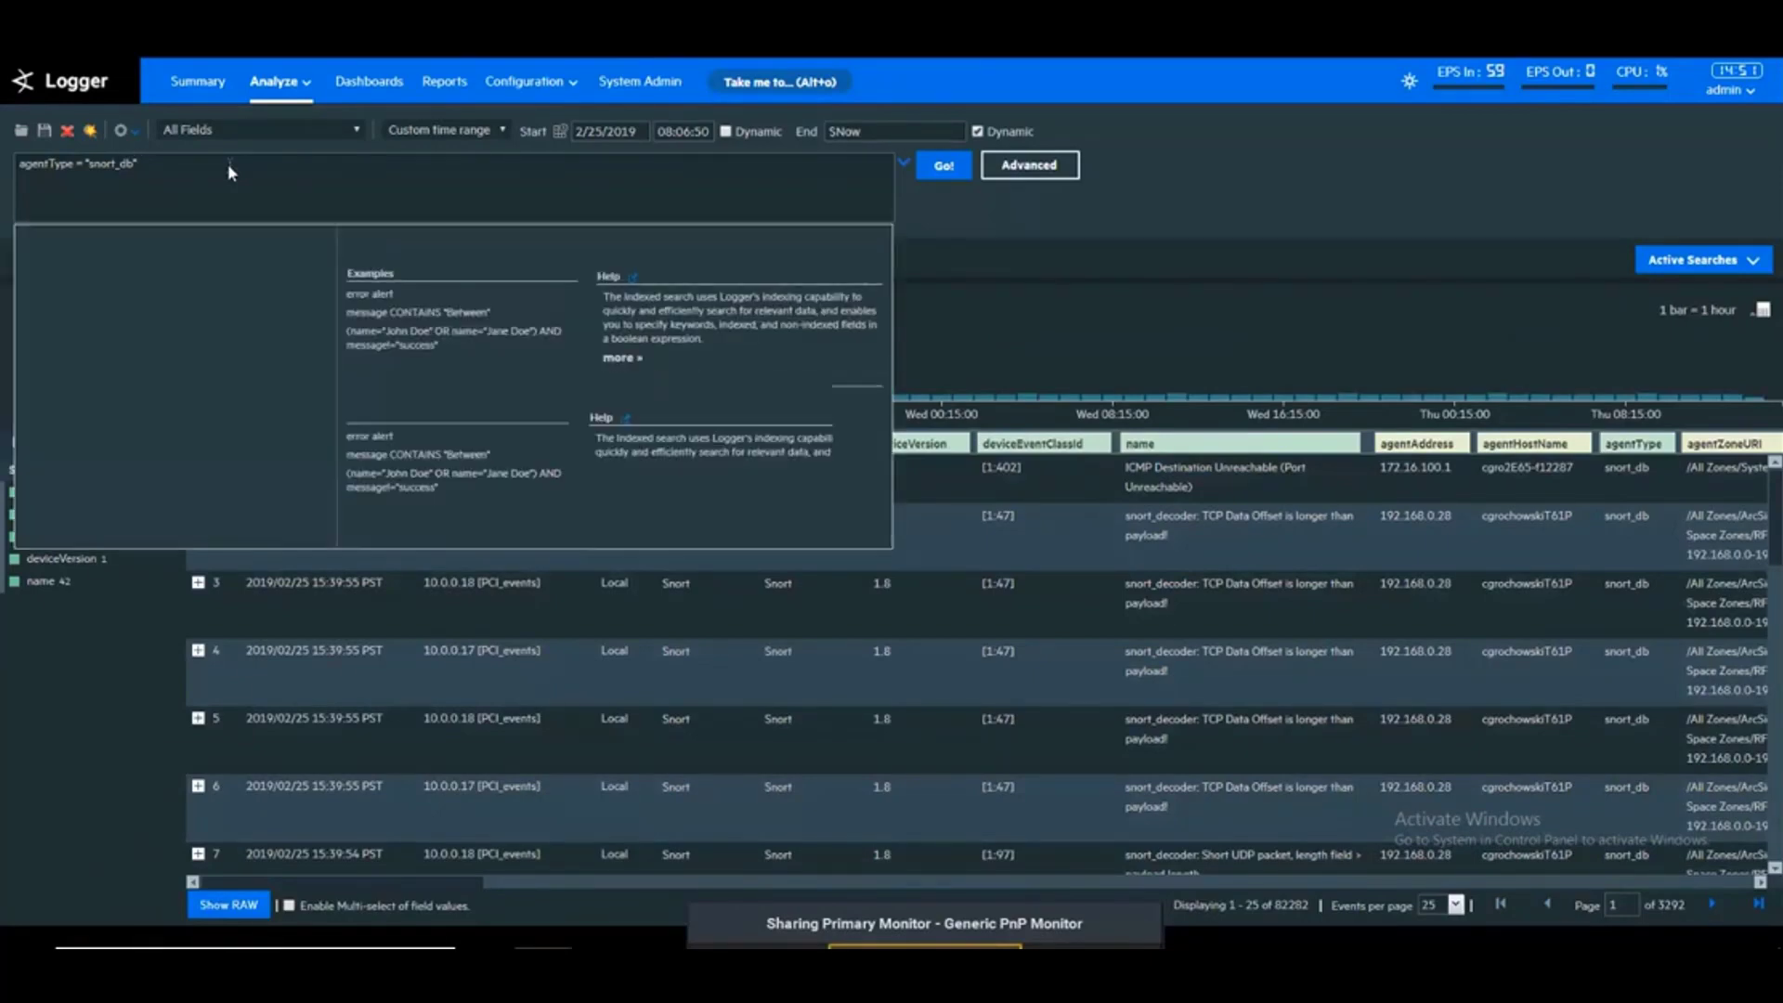
pyautogui.write(' top')
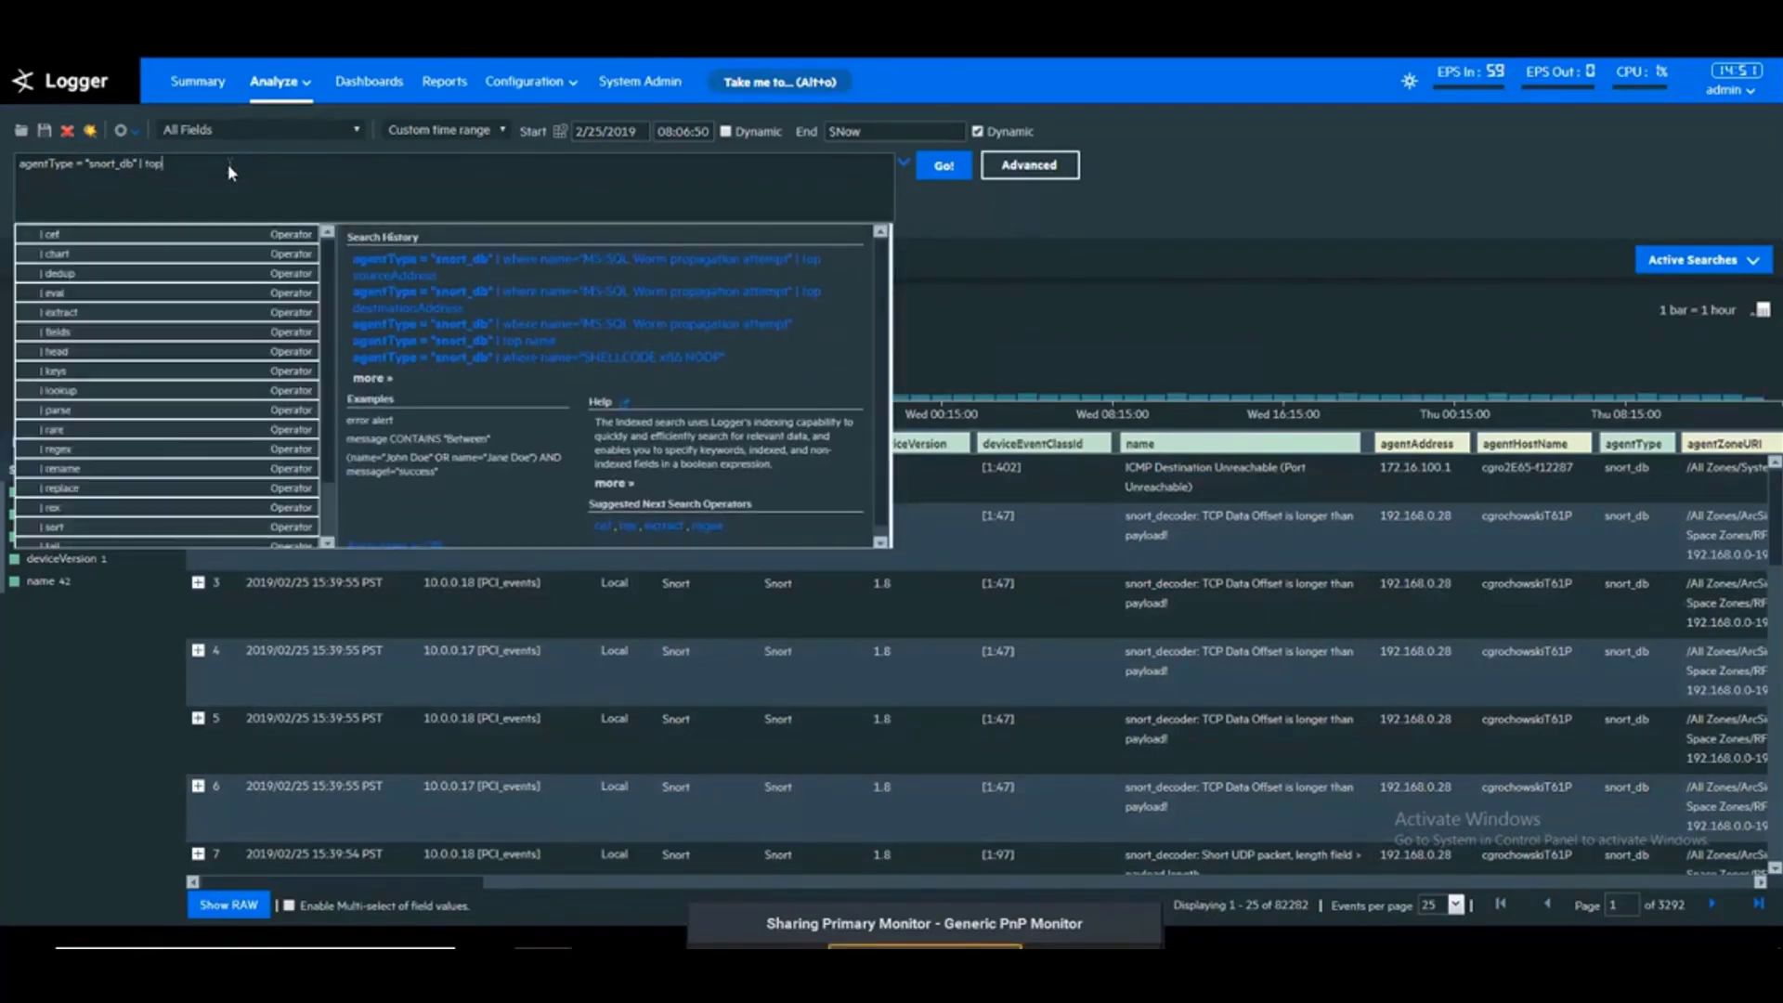
pyautogui.write(' na')
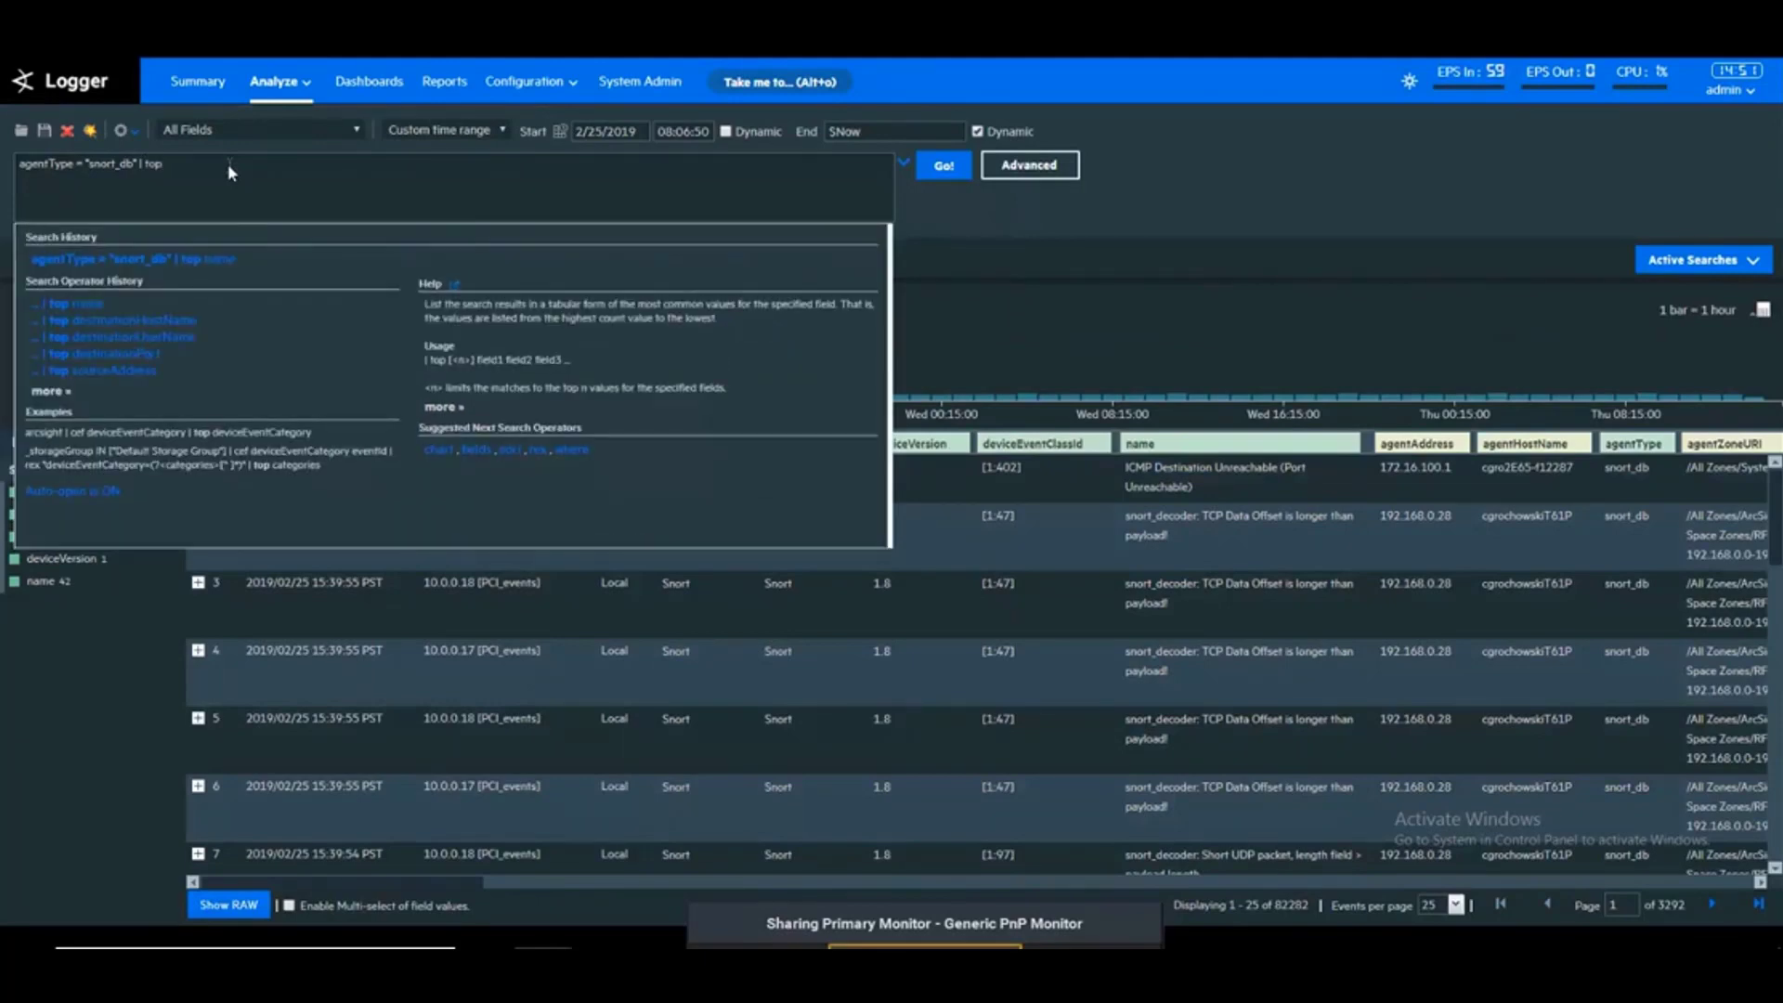
pyautogui.write('me')
pyautogui.press('Return')
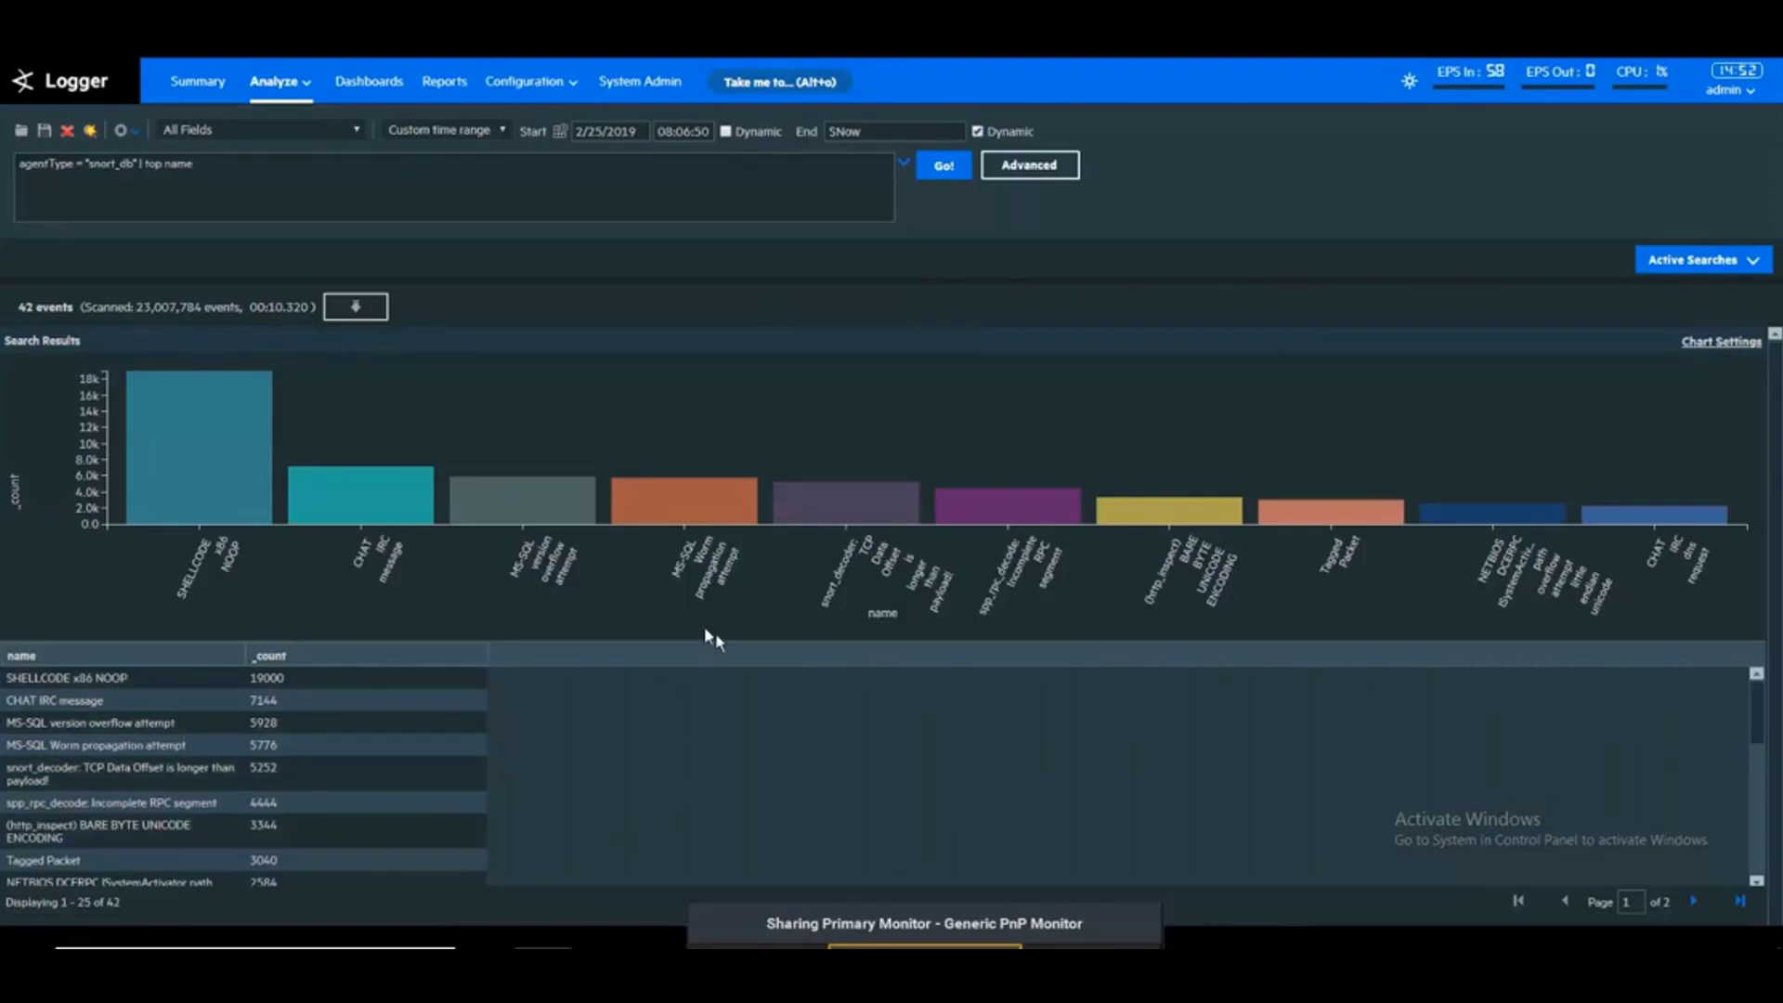
pyautogui.moveTo(684, 502)
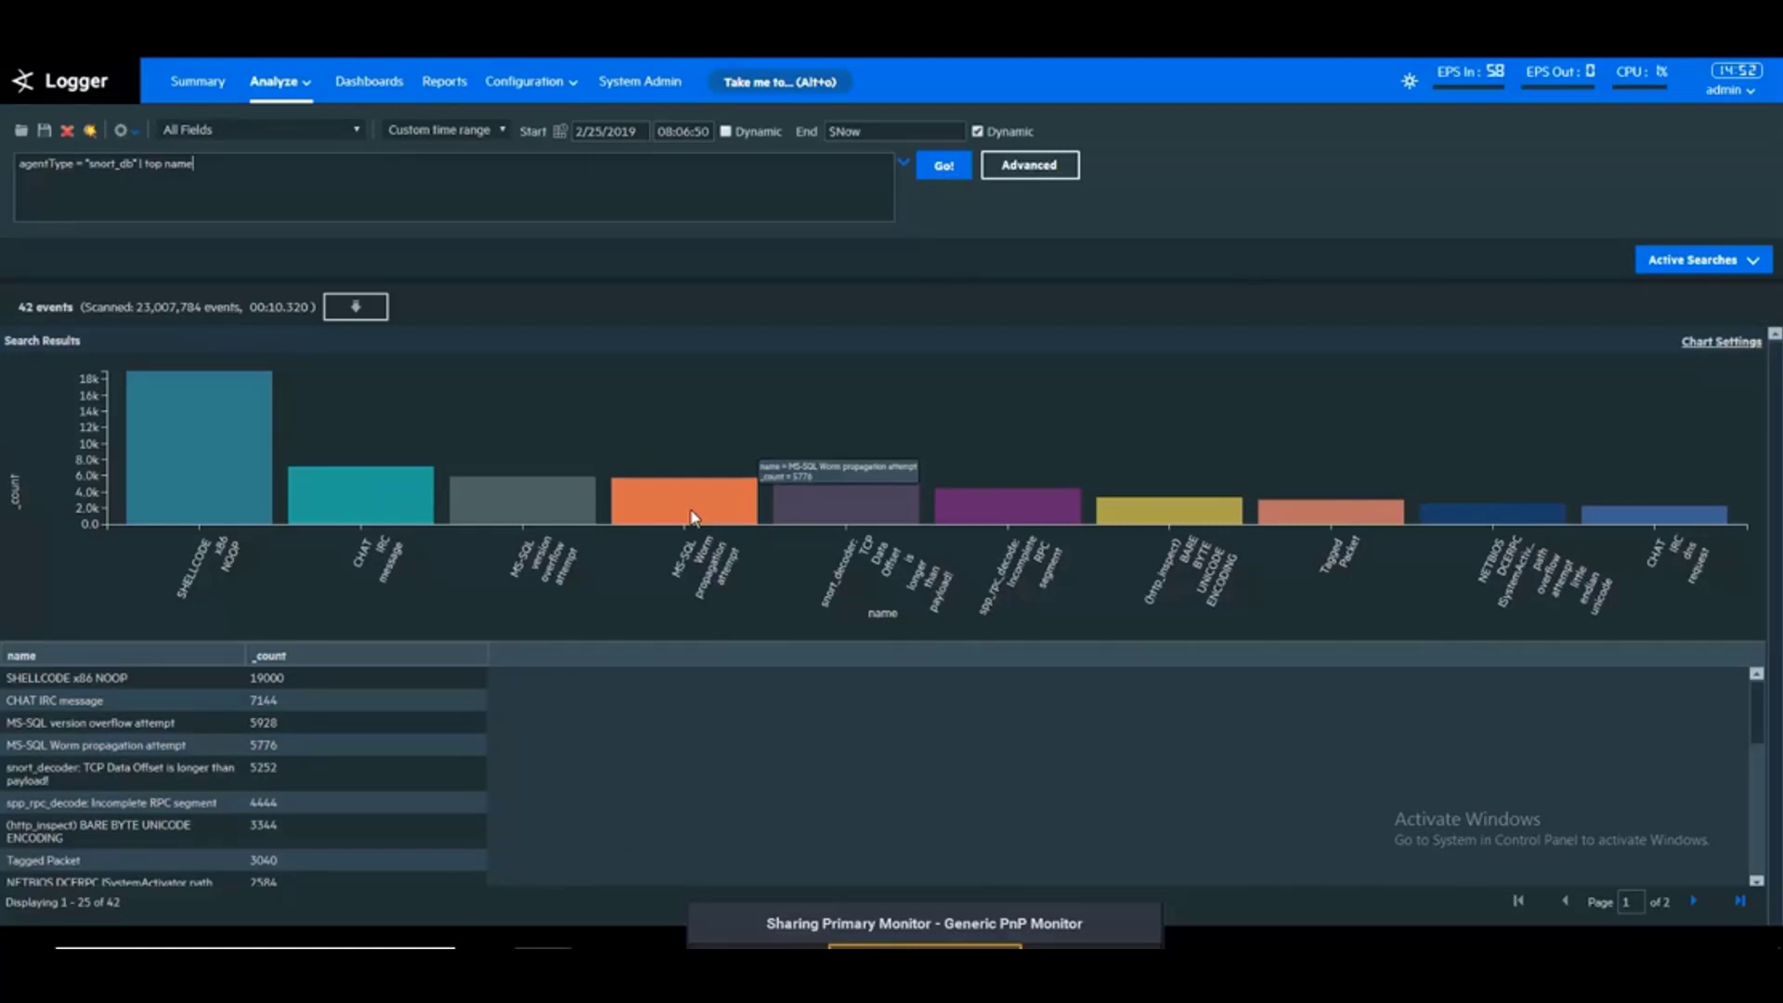
# Drill down into the MS-SQL Worm propagation attempt bar, leaving the query ready for editing
pyautogui.click(692, 516)
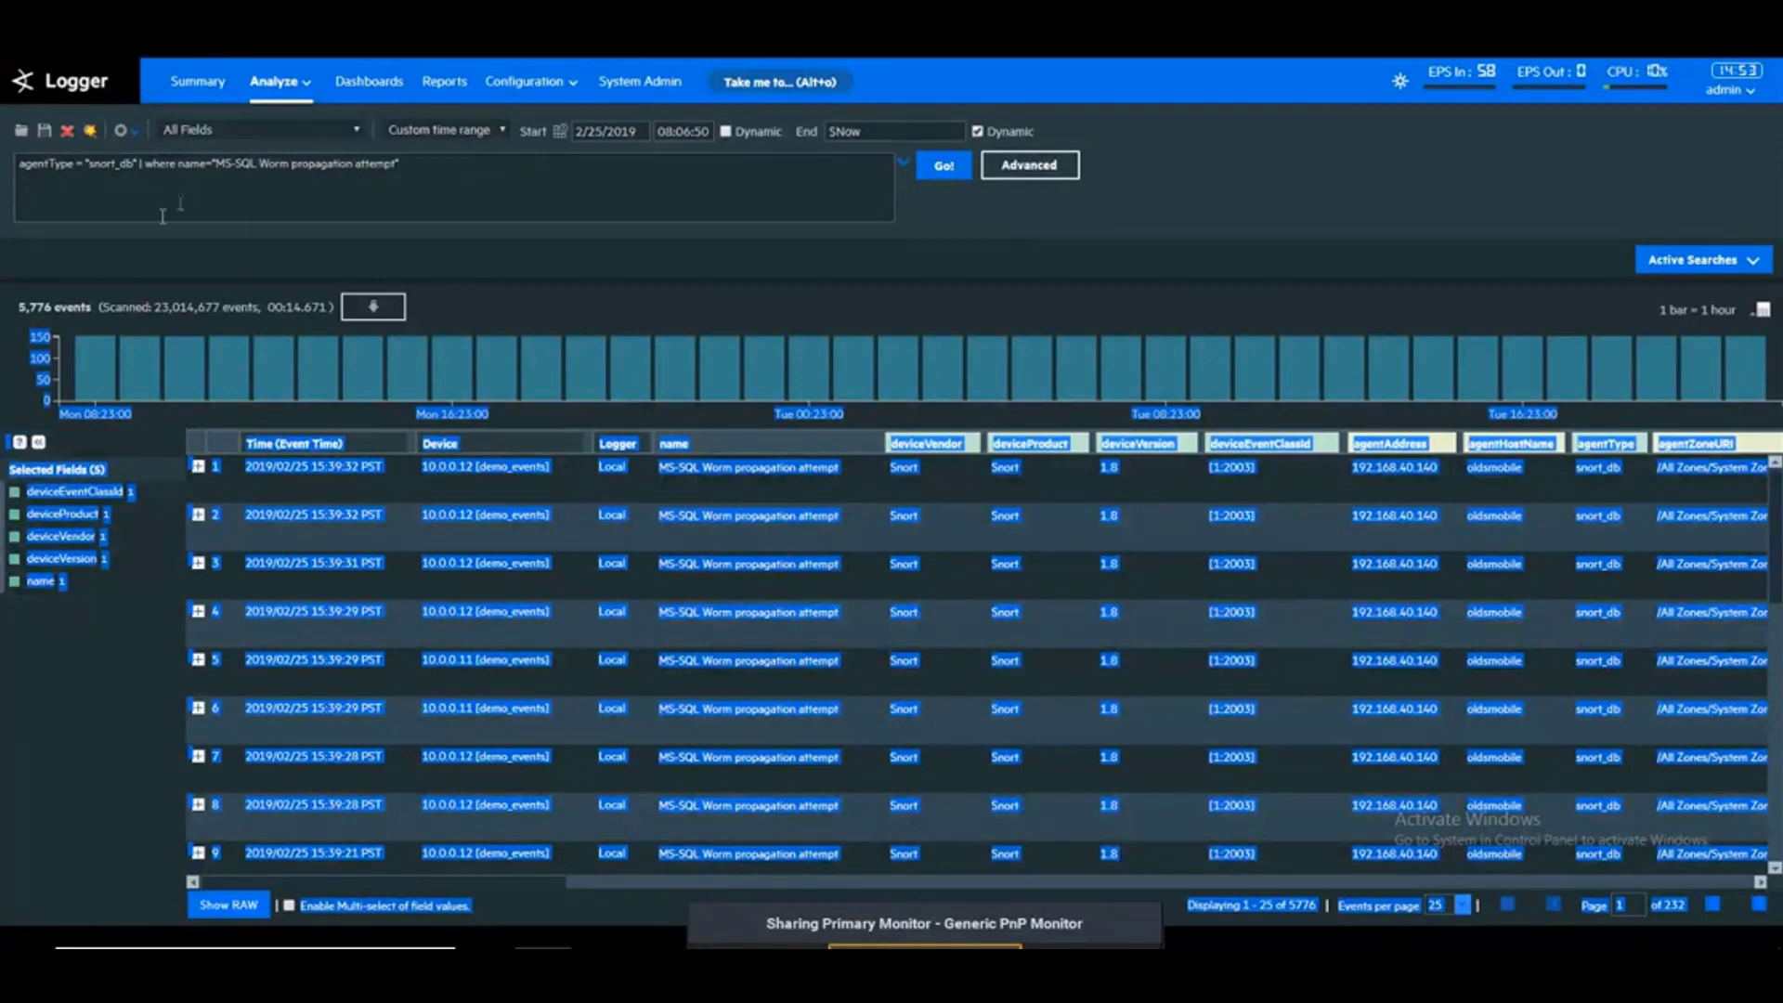
pyautogui.click(17, 318)
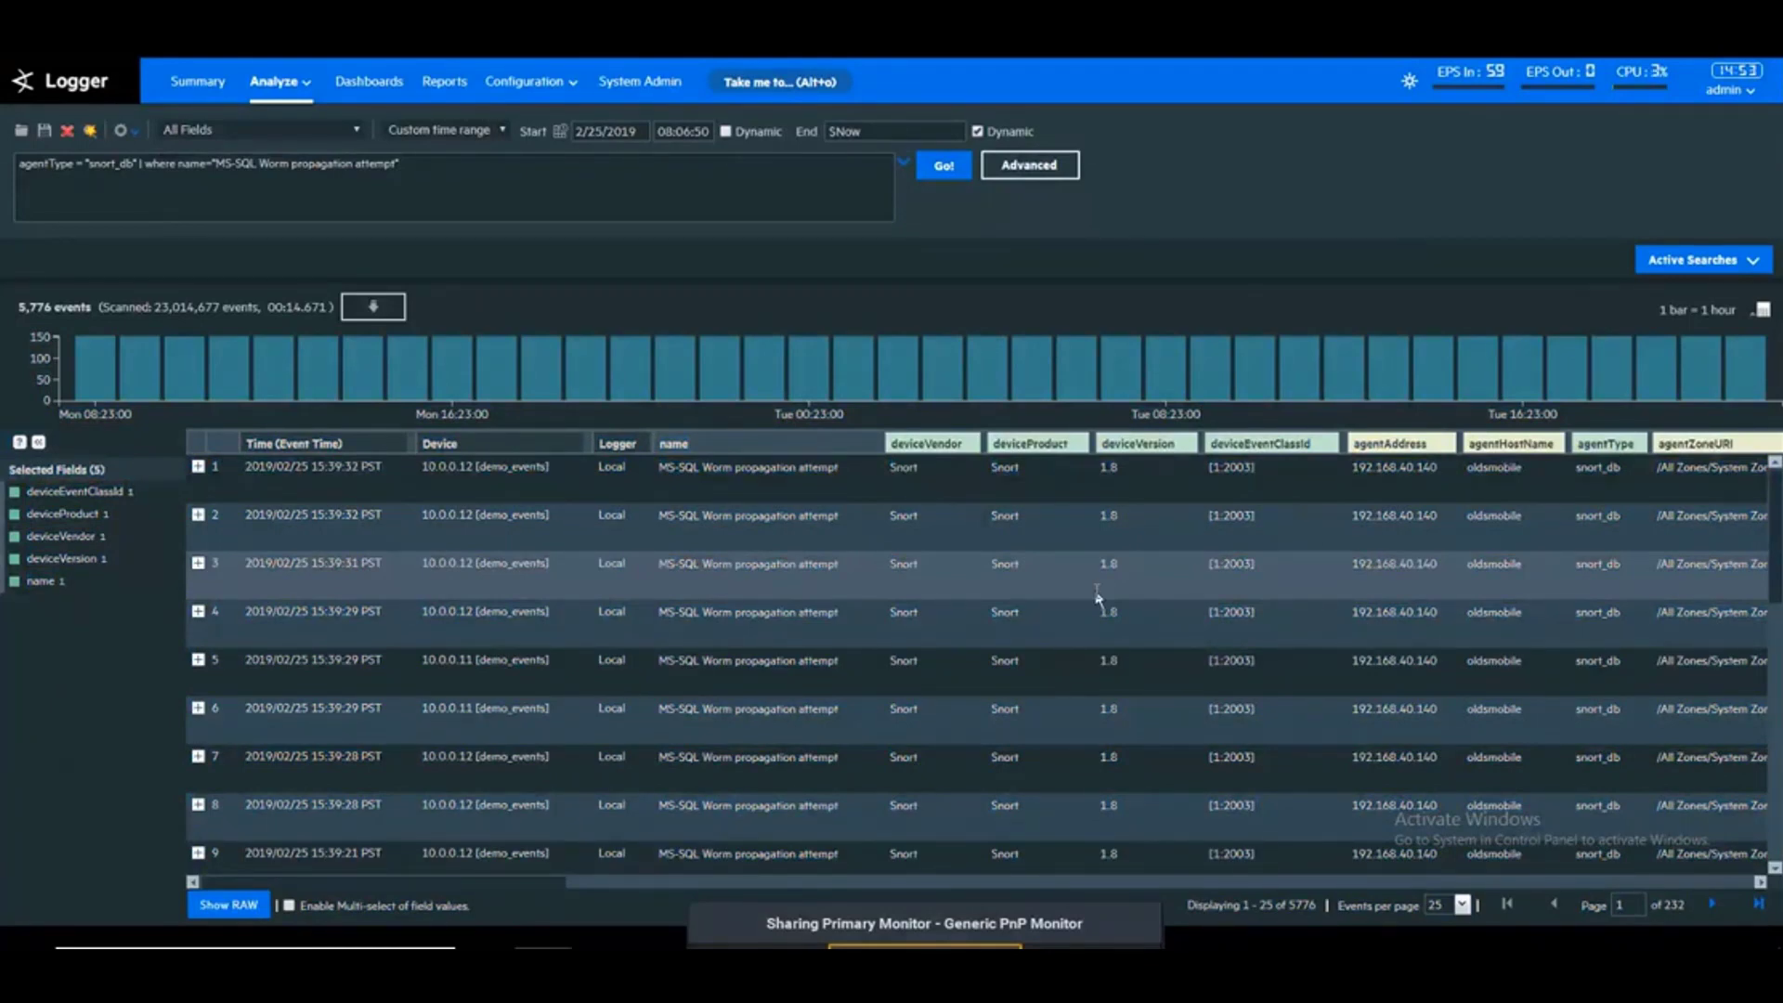
pyautogui.click(604, 185)
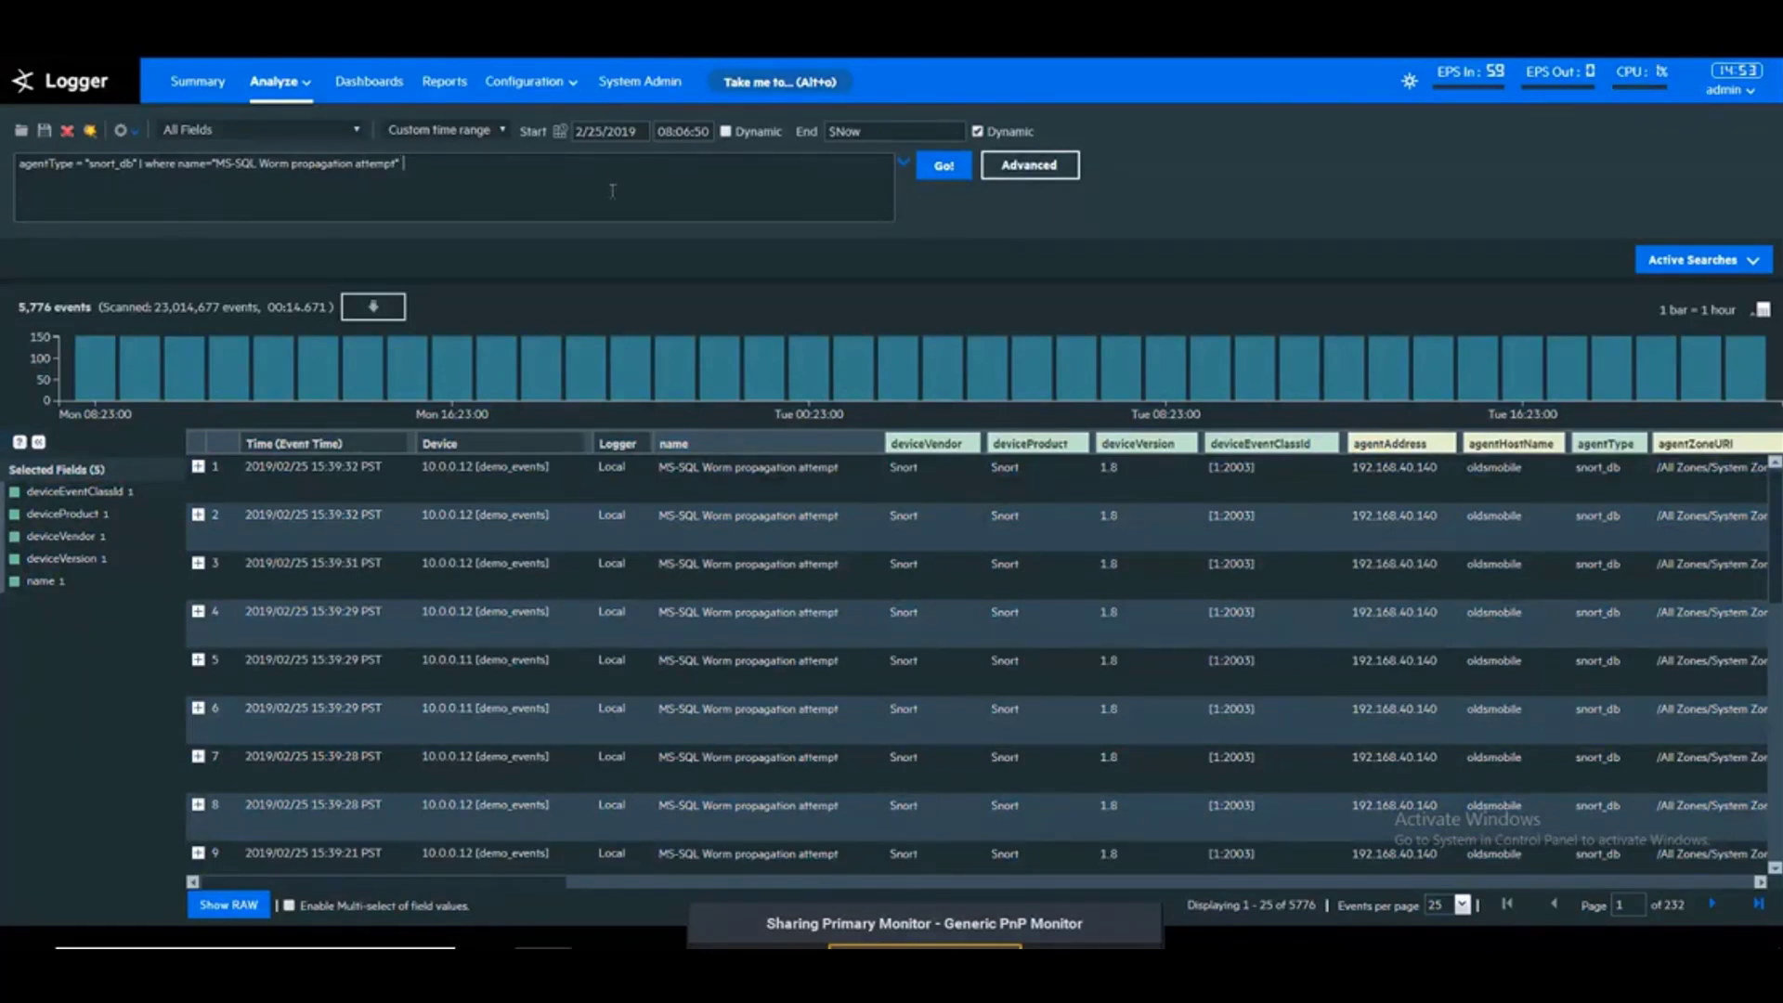
pyautogui.write('| top')
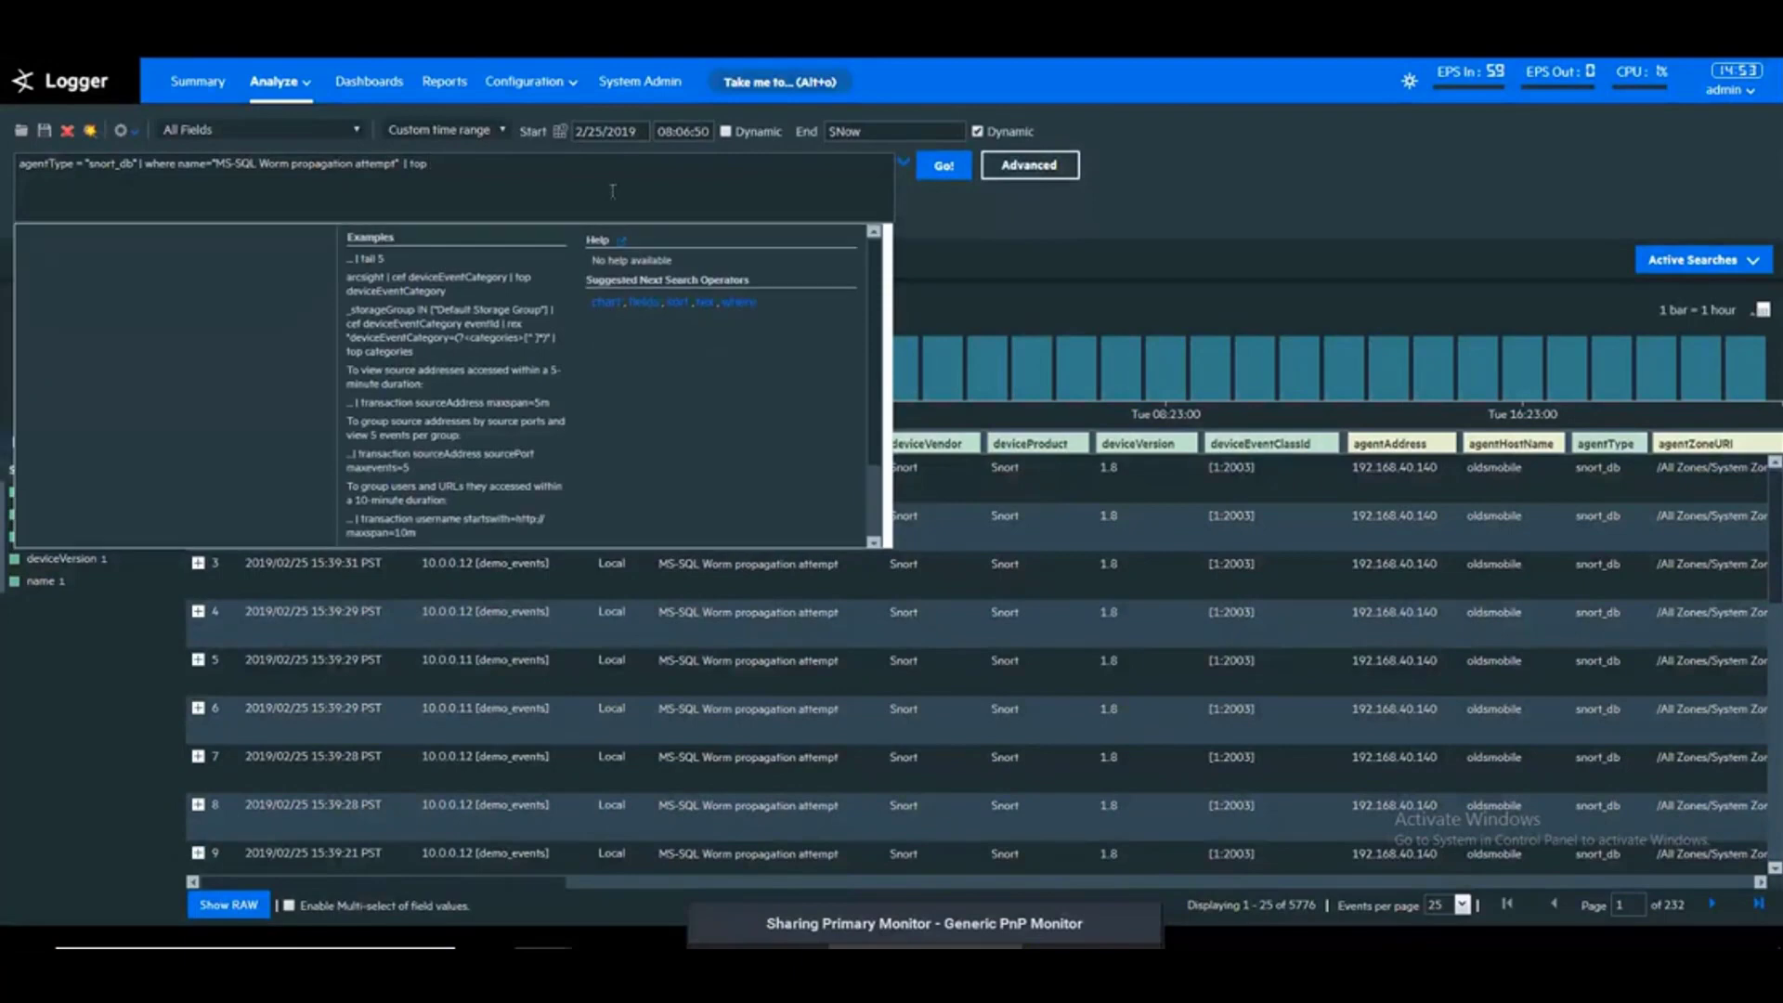
pyautogui.write(' sourceAddress')
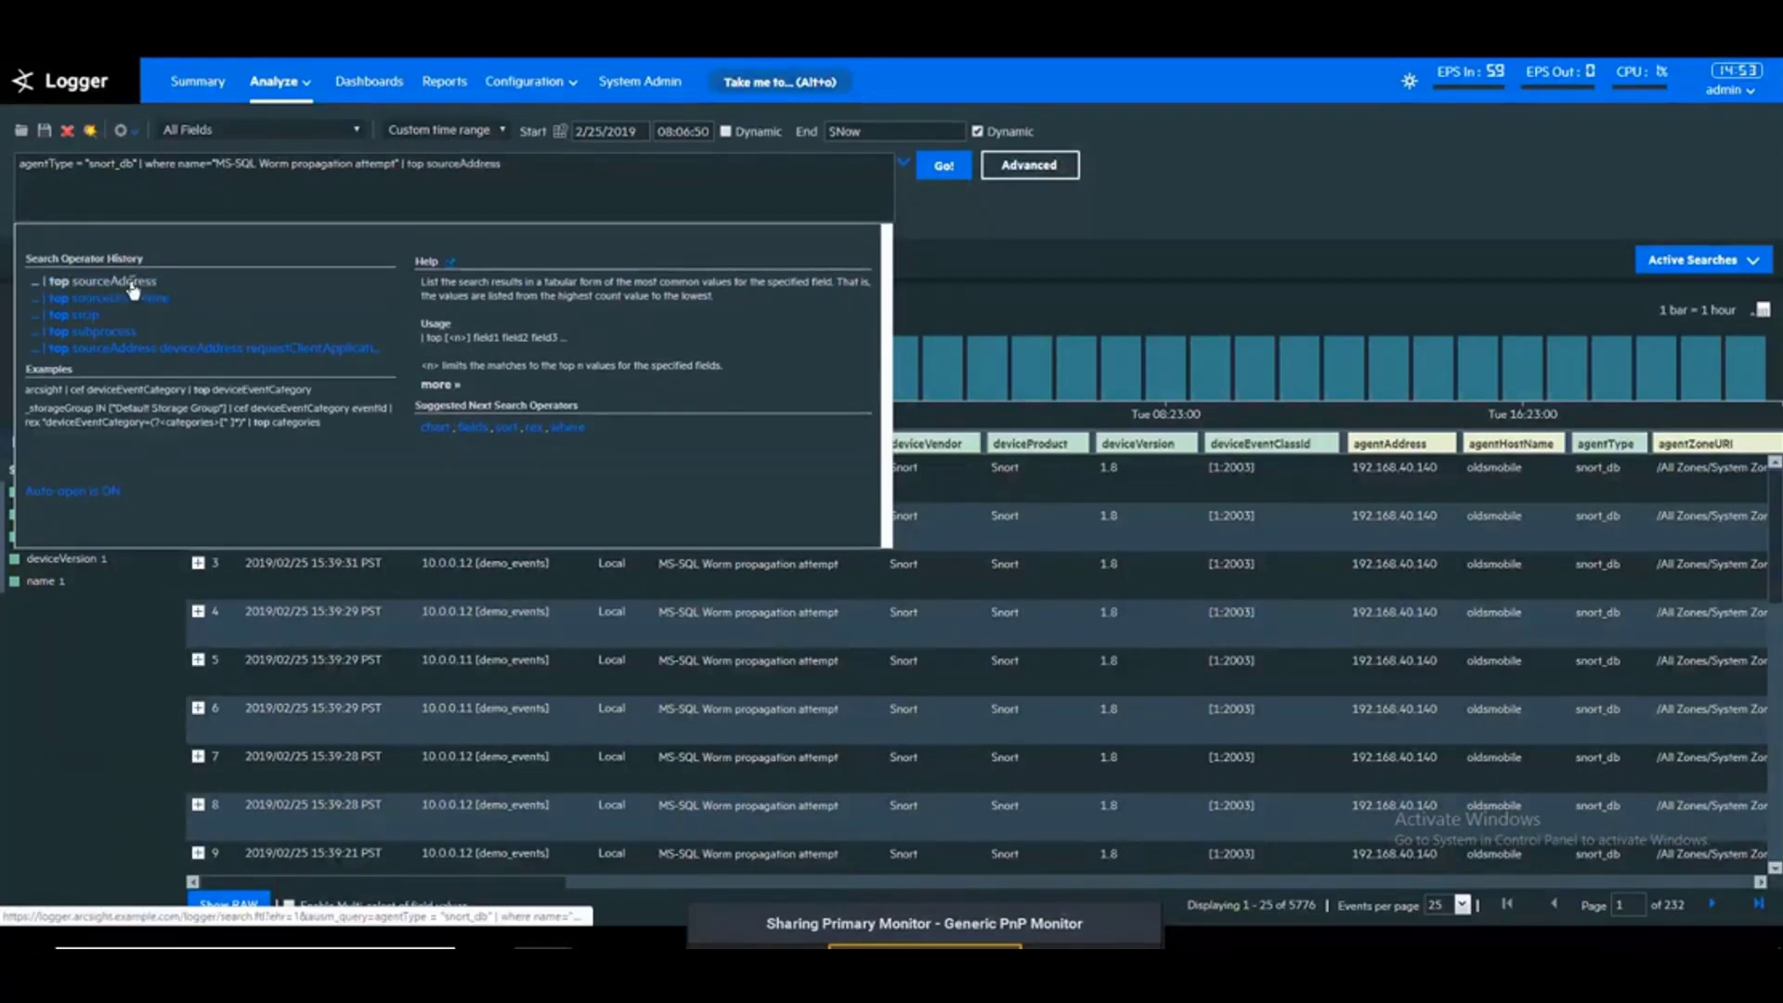
# Chart the worm events by top sourceAddress, showing three source IPs (2280, 2280, 1216)
pyautogui.click(133, 288)
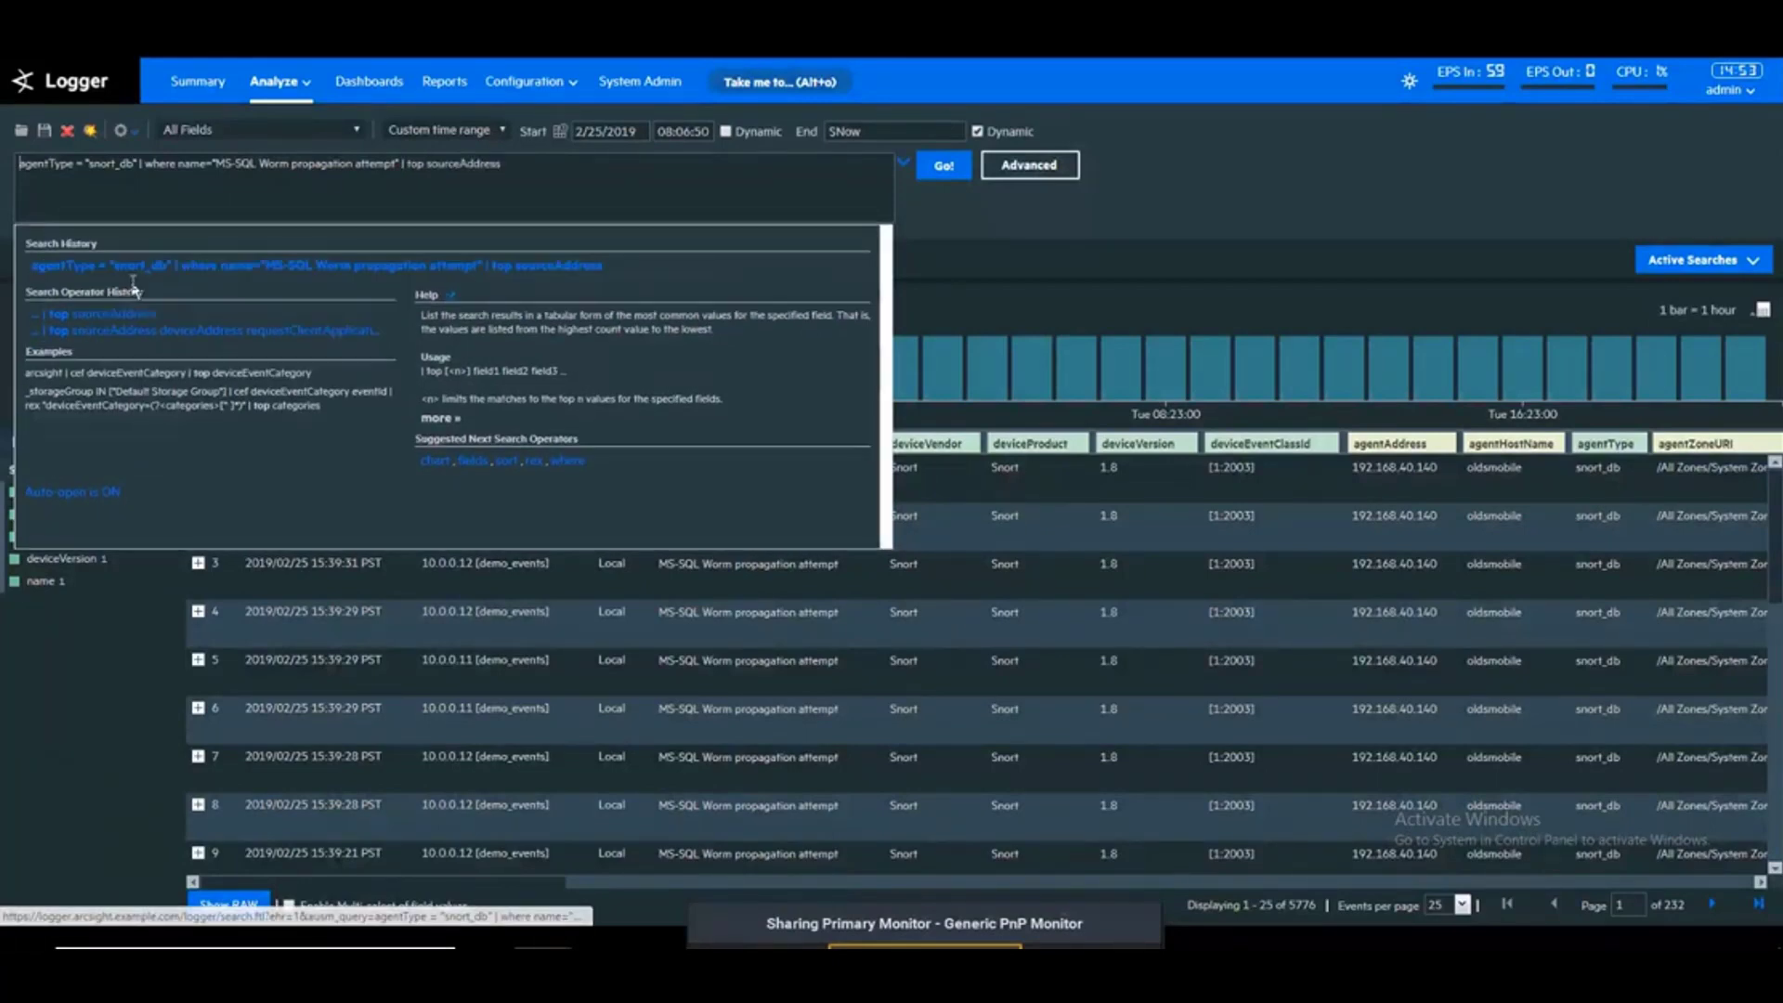
pyautogui.click(950, 179)
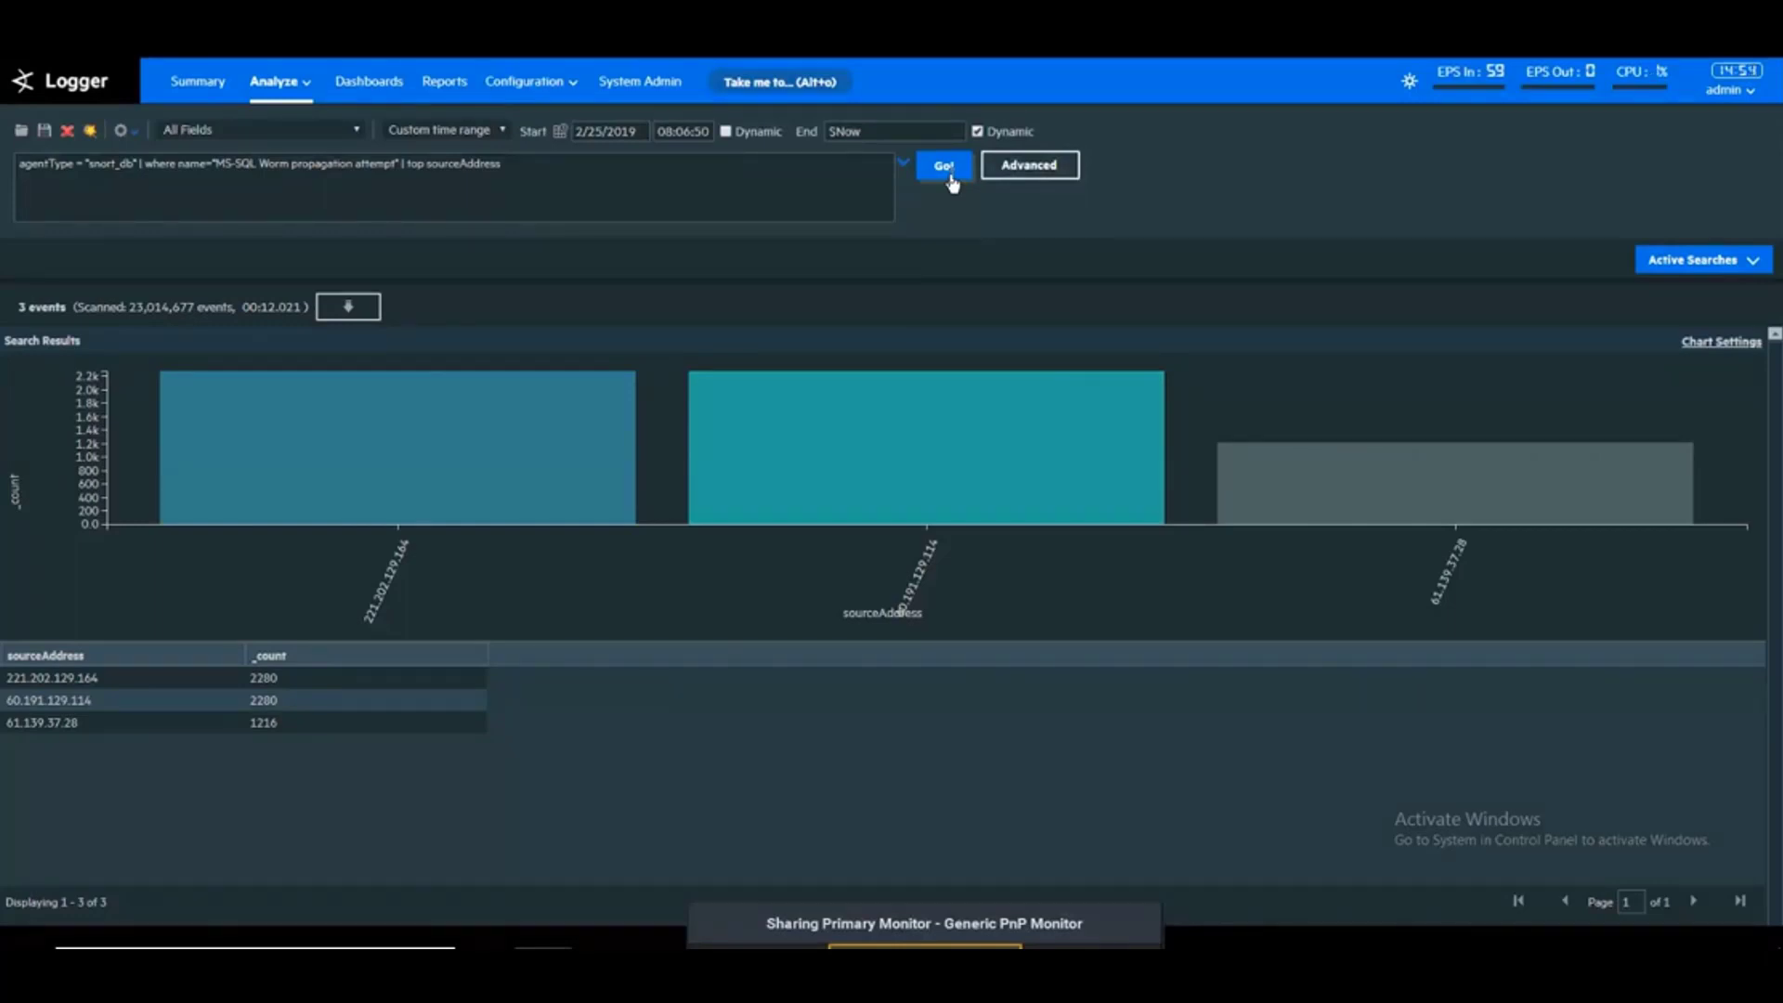
pyautogui.click(145, 164)
# Replace everything after the first pipe with 'top name' and rerun, charting 42 event names
pyautogui.moveTo(217, 170); pyautogui.dragTo(721, 290)
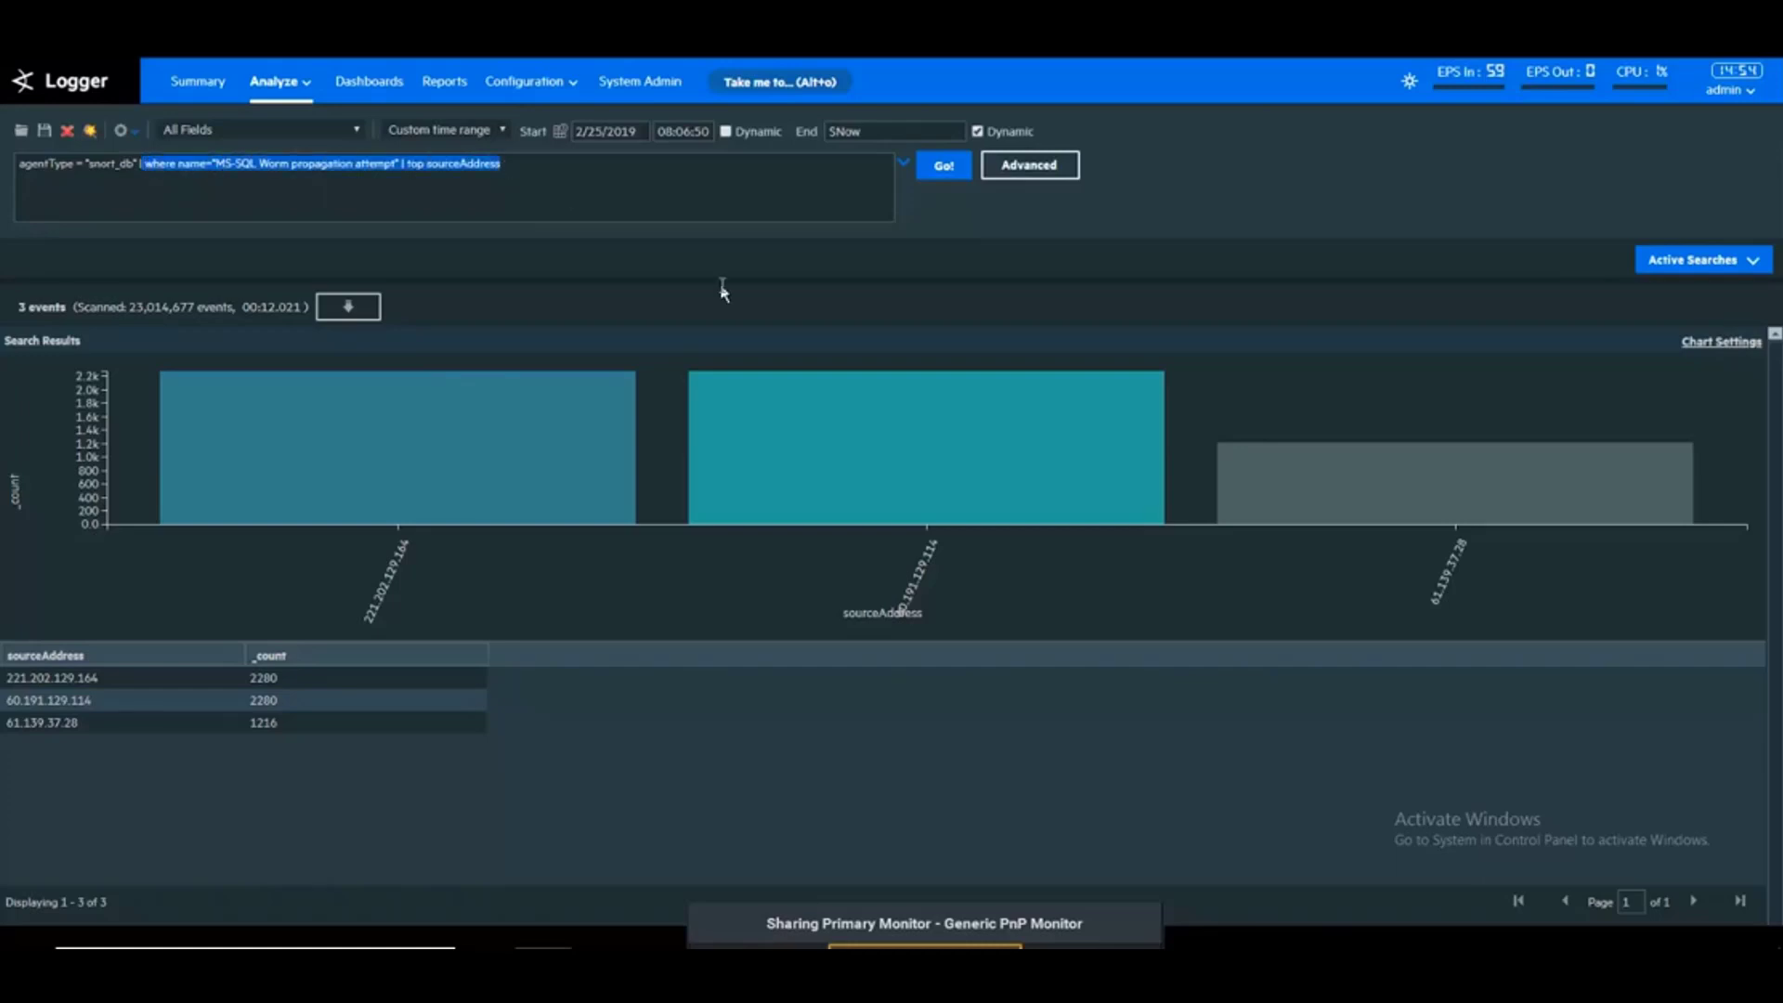
pyautogui.press('BackSpace')
pyautogui.write('top ')
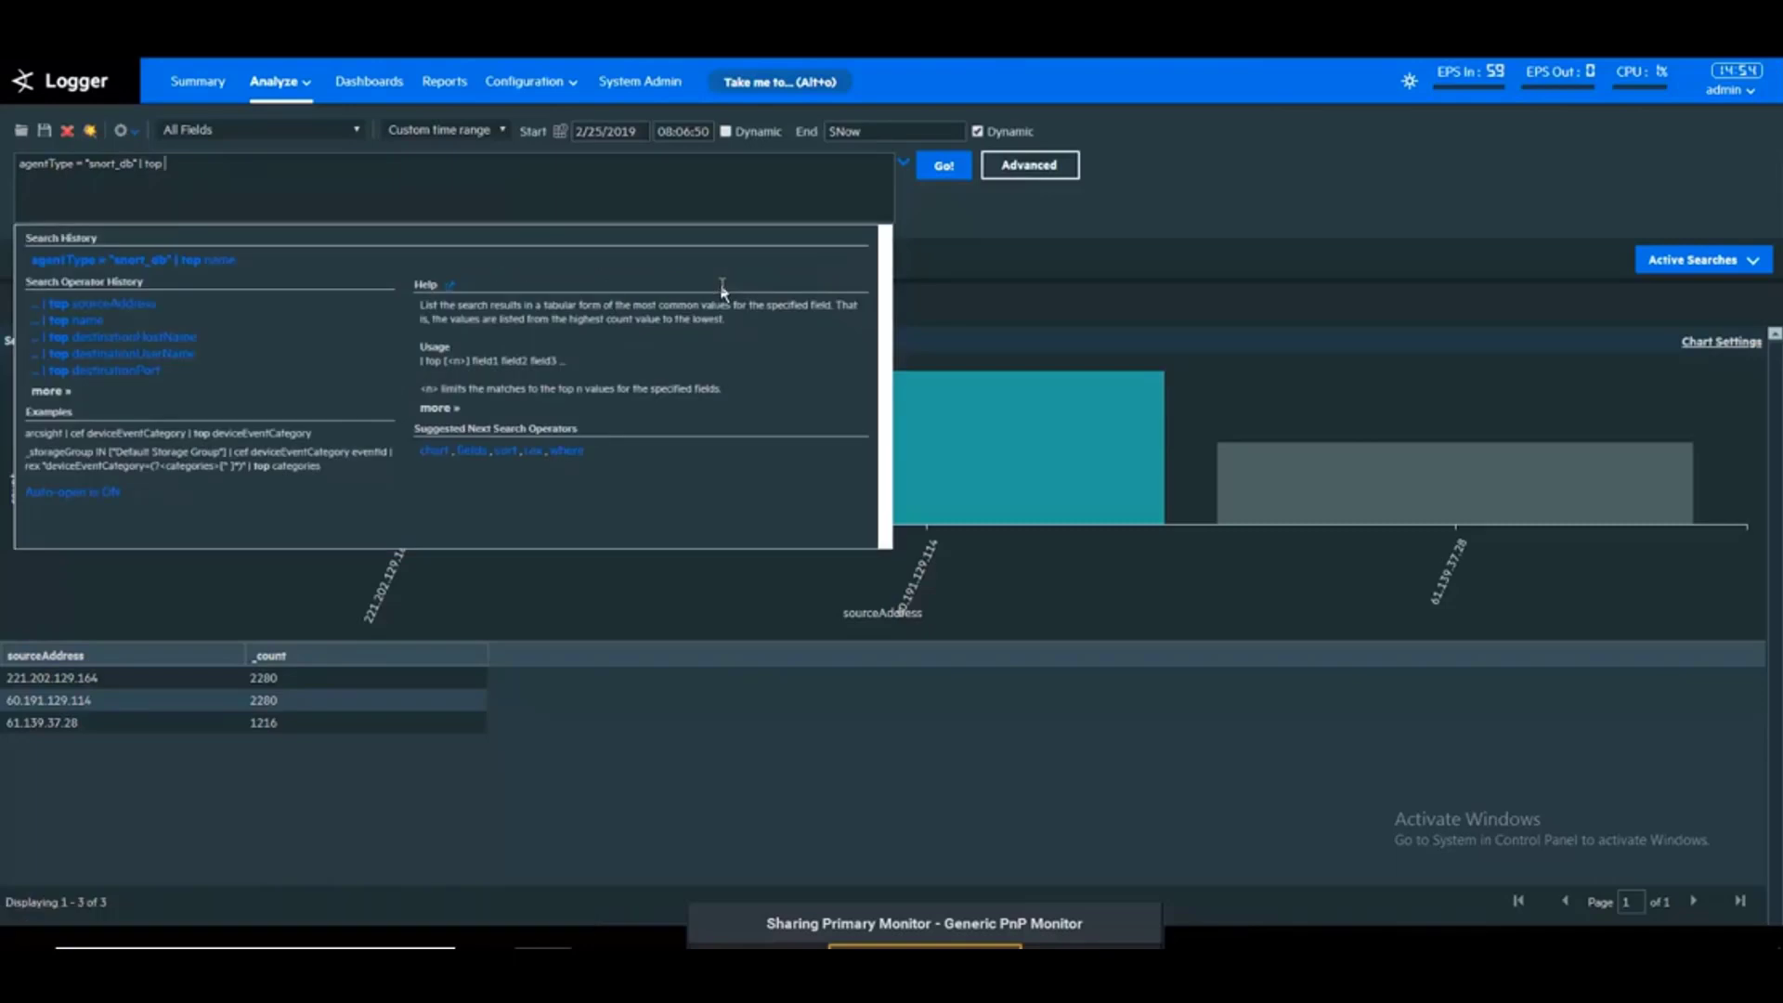
pyautogui.write('name')
pyautogui.press('Return')
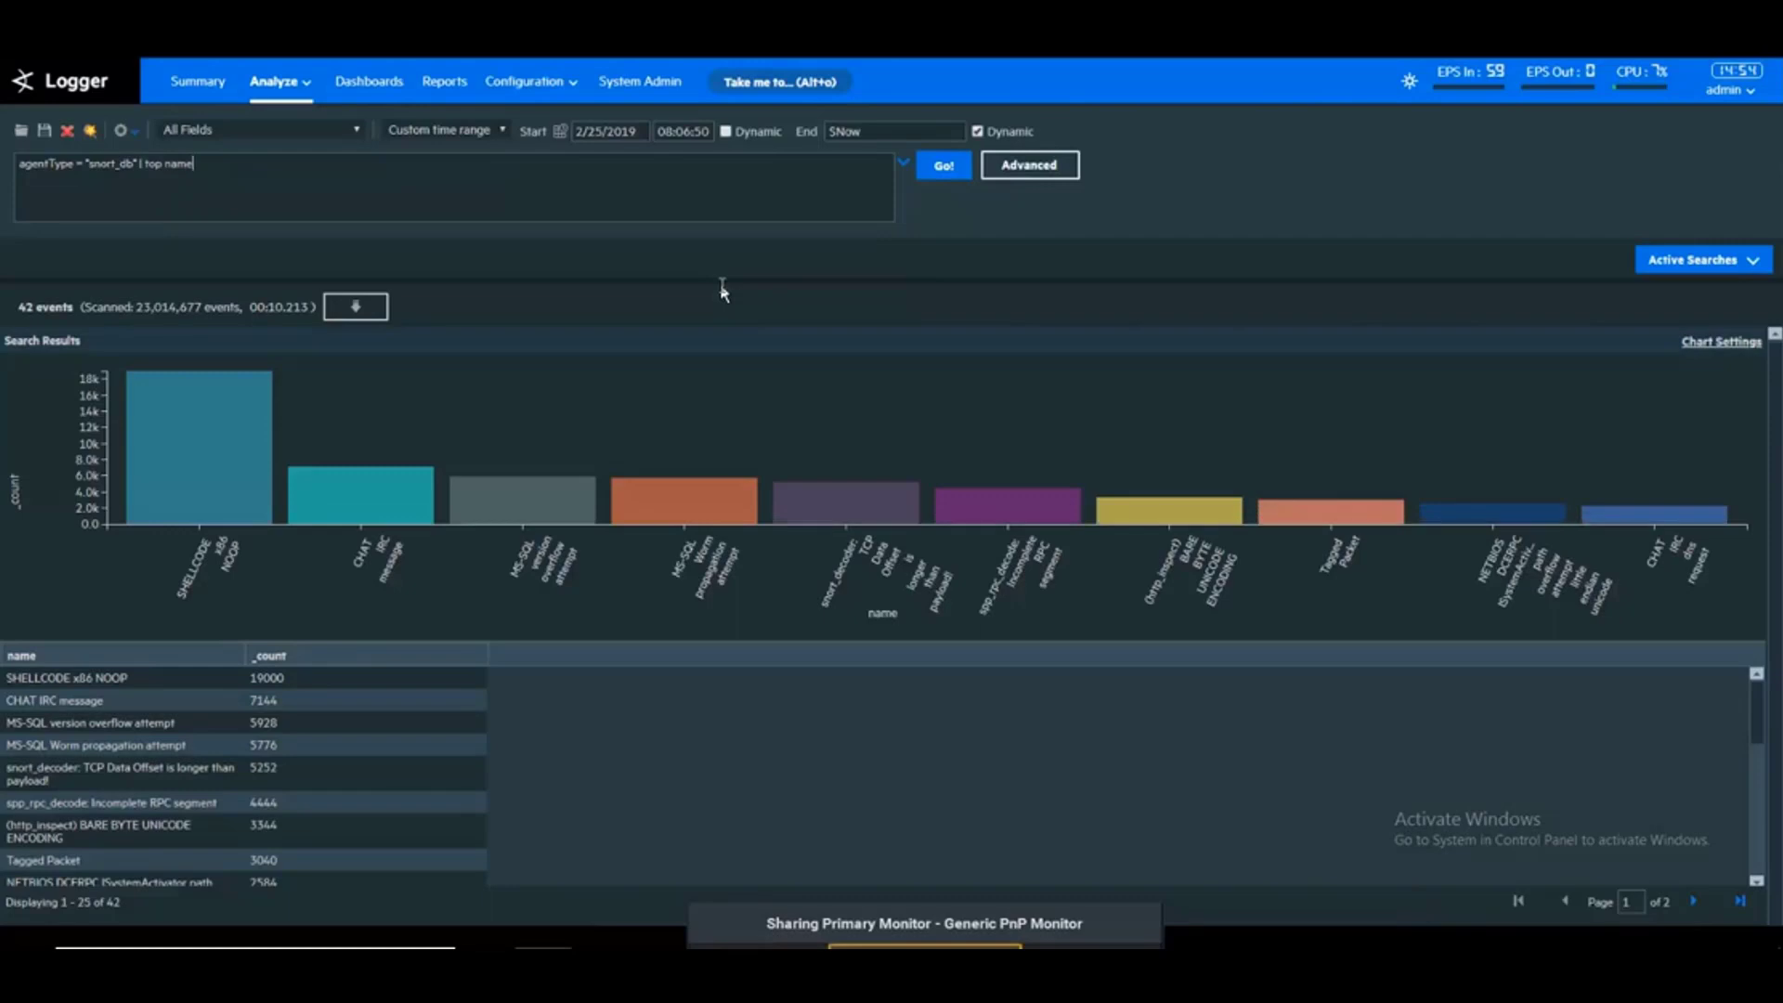
# Save the current snort_db top name query under the name 'Snort Top Name'
pyautogui.click(44, 132)
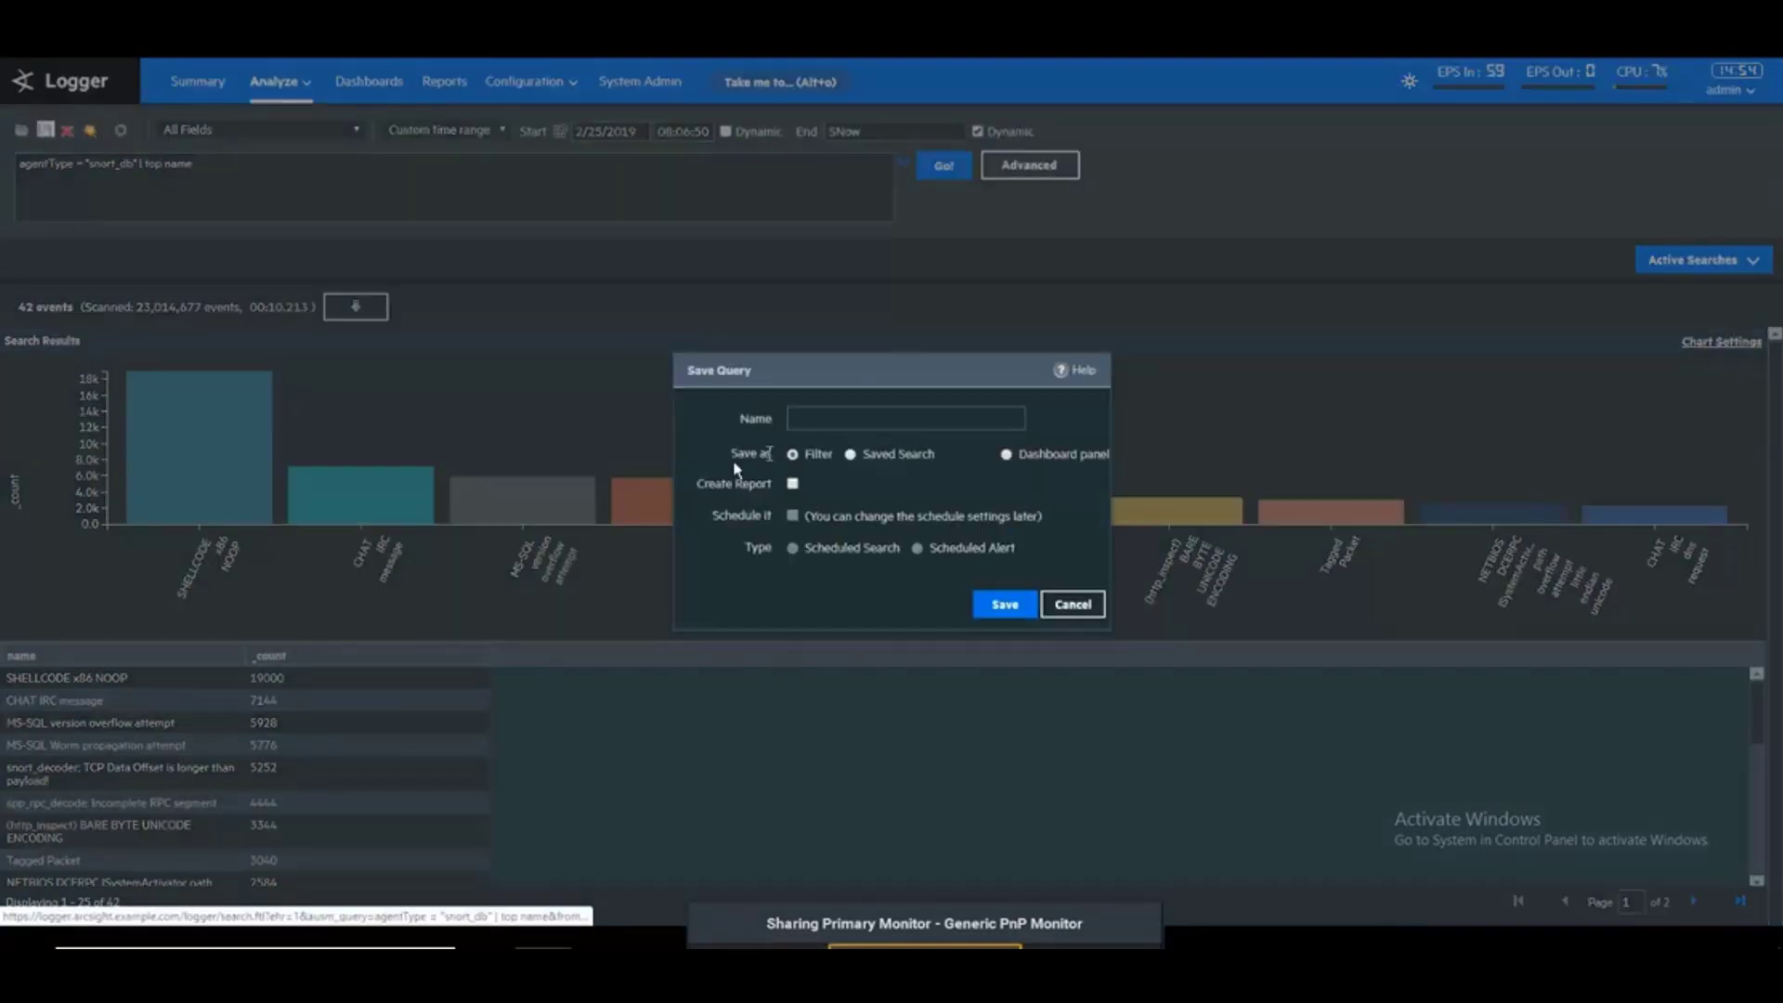
pyautogui.click(841, 415)
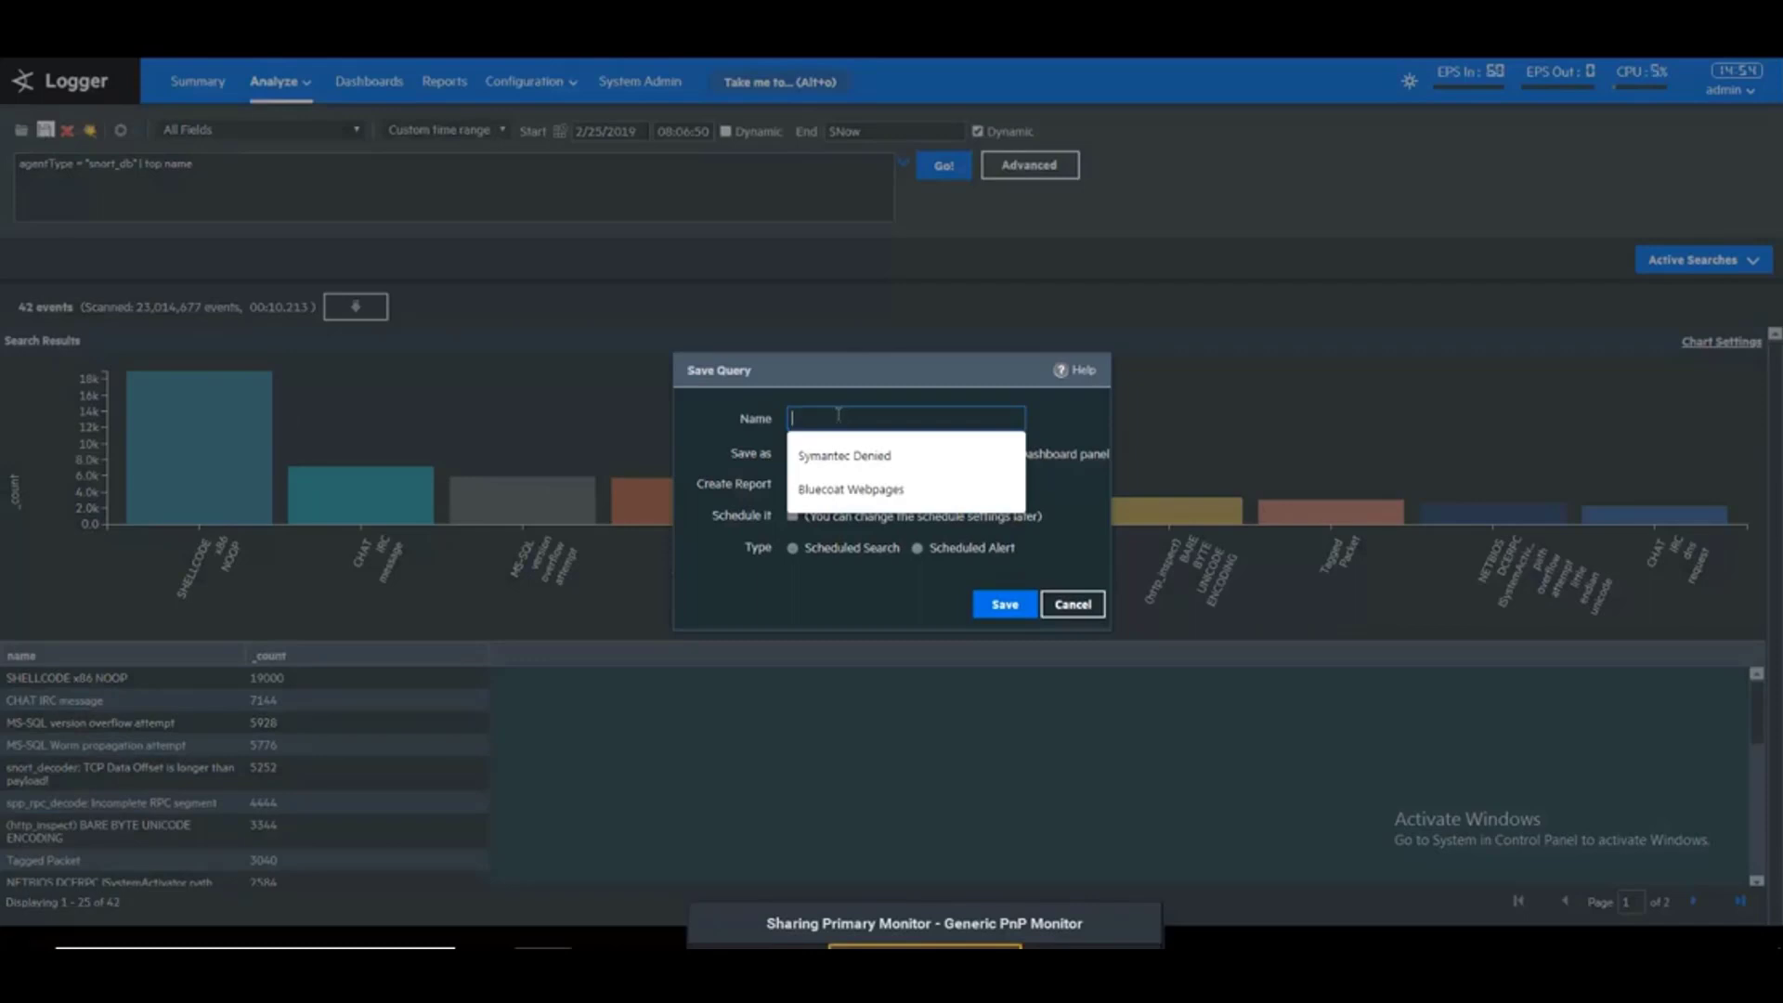
pyautogui.write('Snort')
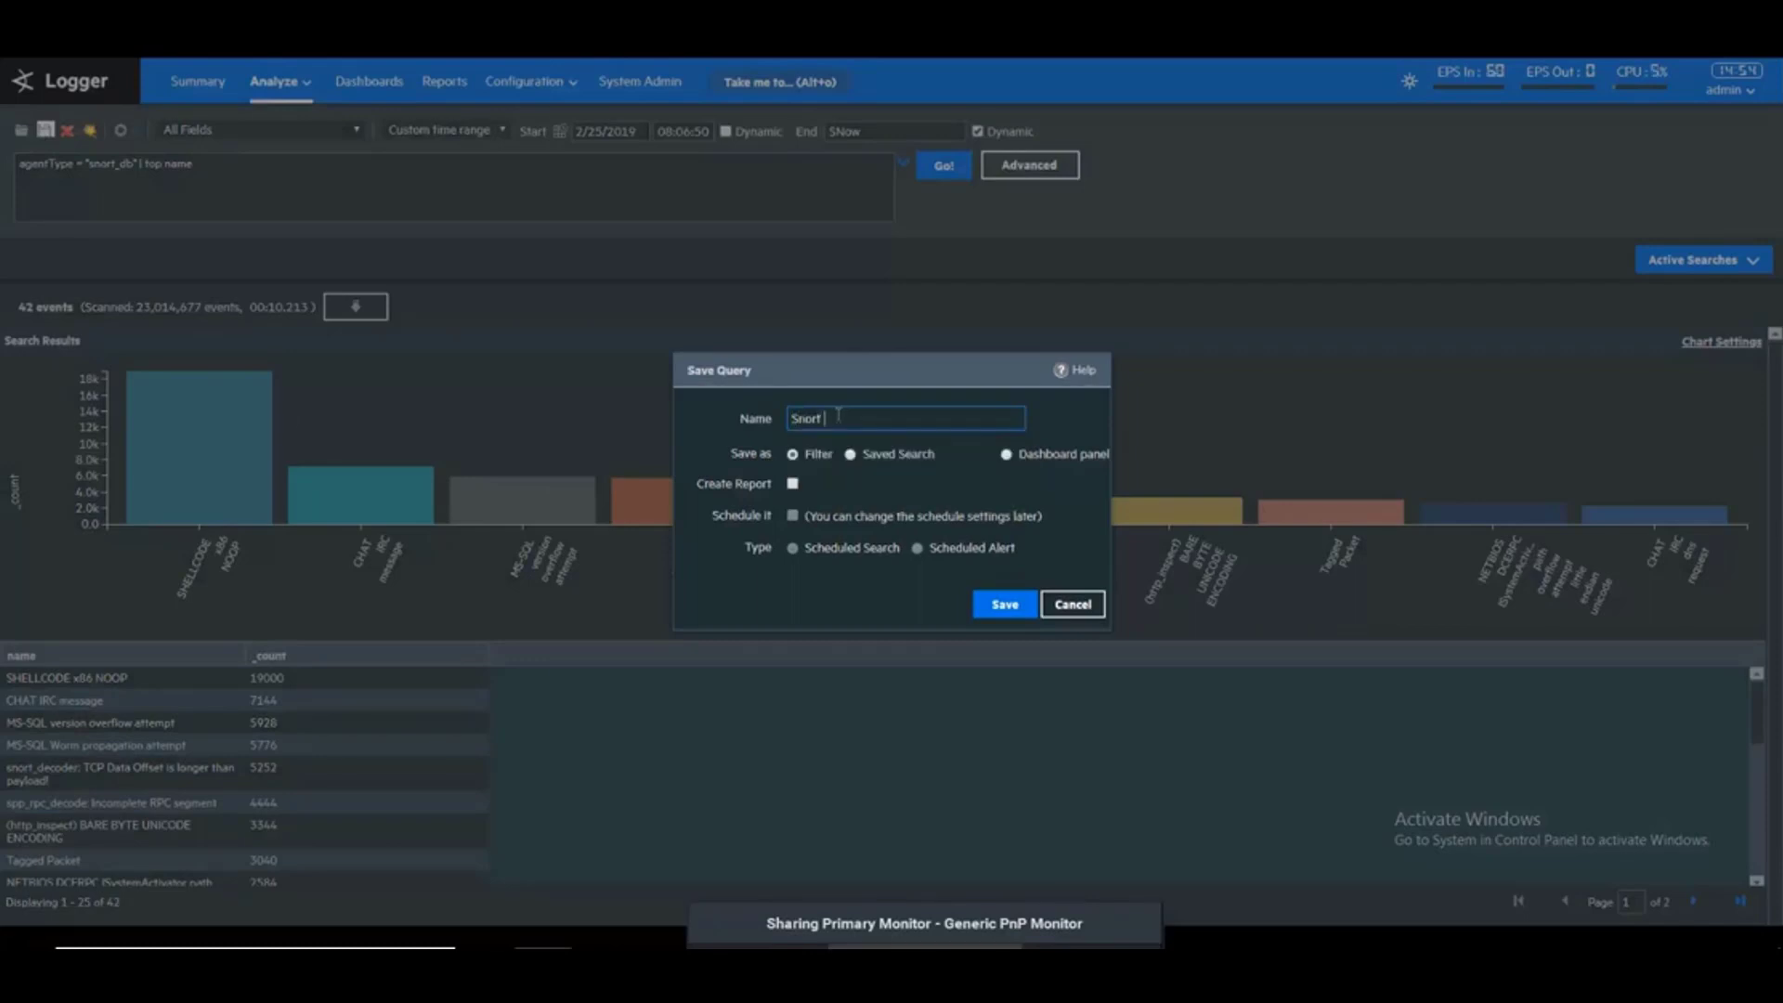
pyautogui.write(' Top Name')
pyautogui.click(850, 454)
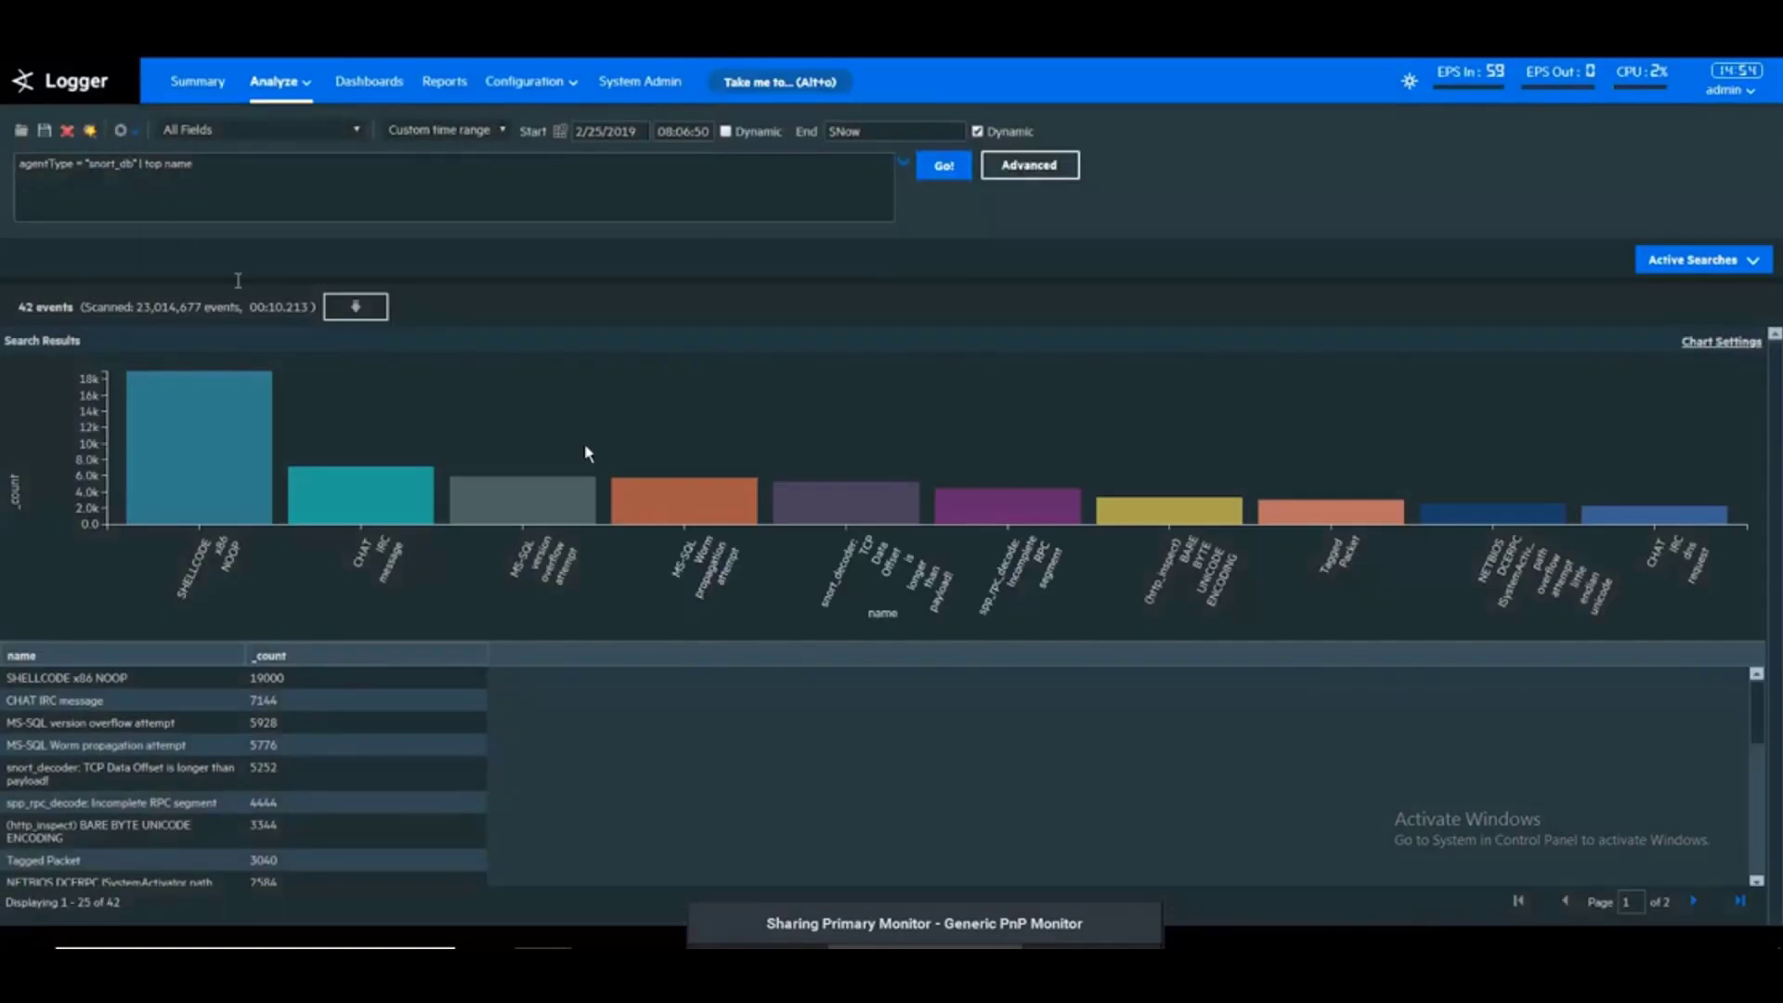
# Save the same query again, this time as a Saved Search named 'Snort Top Name'
pyautogui.click(45, 131)
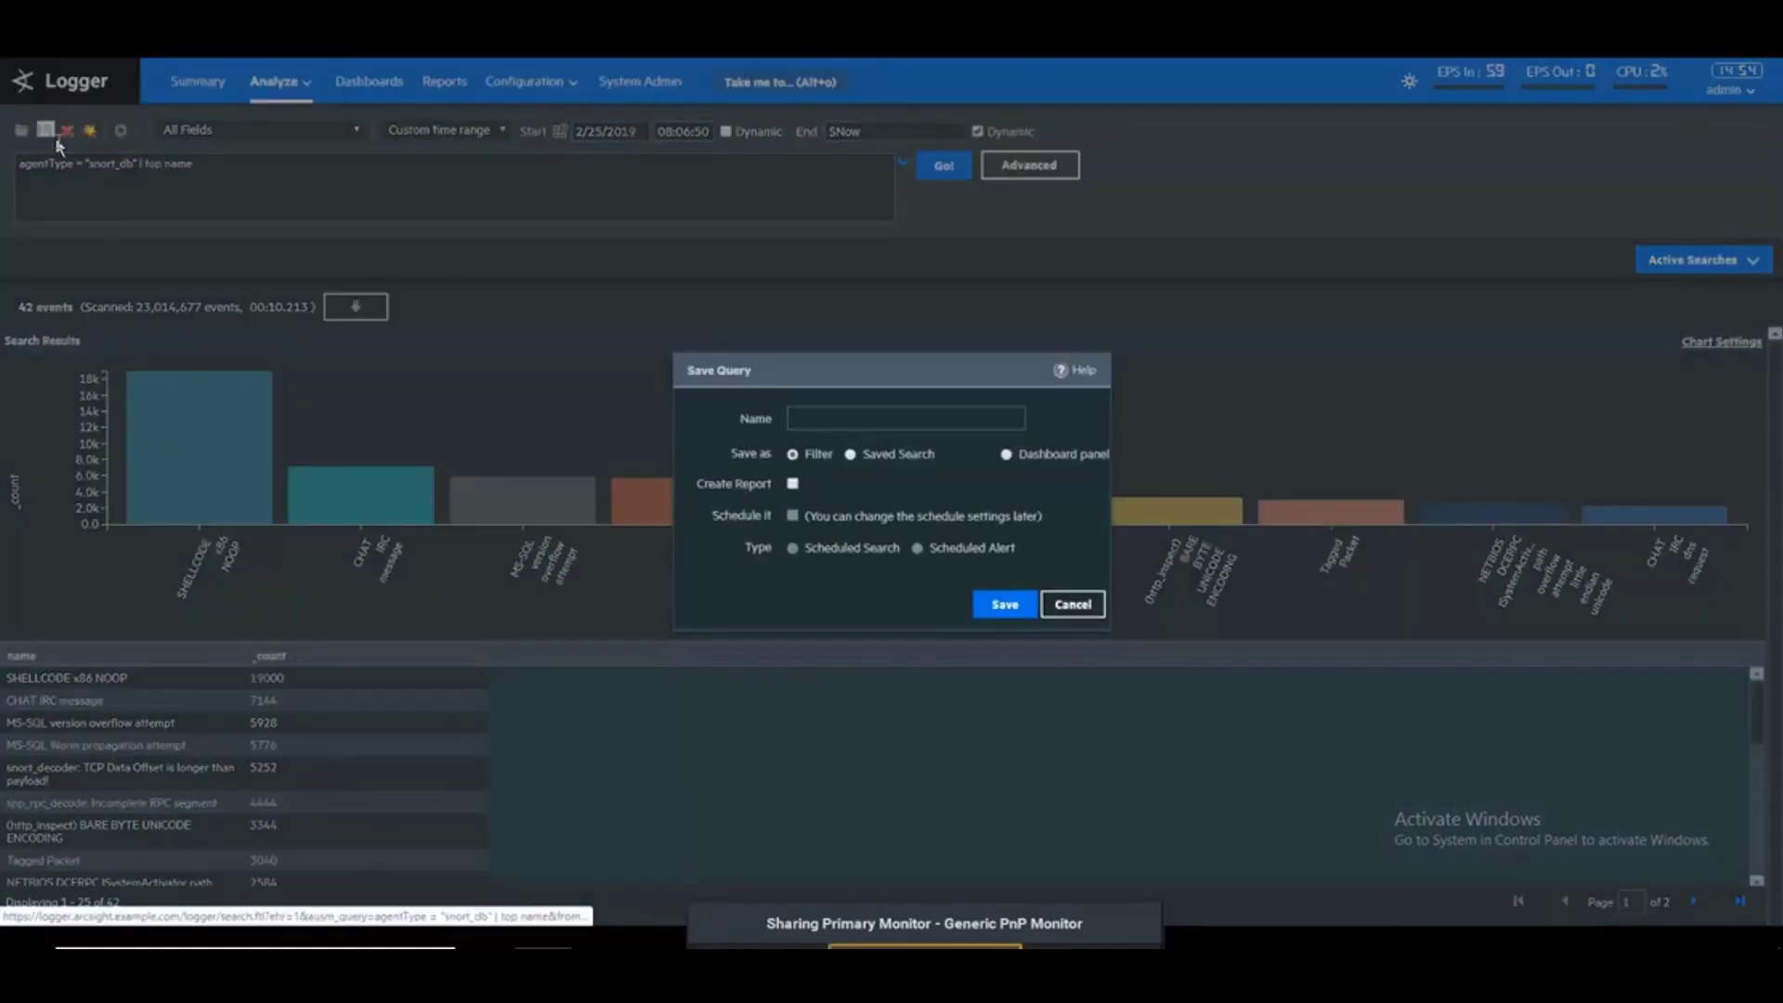
pyautogui.click(857, 415)
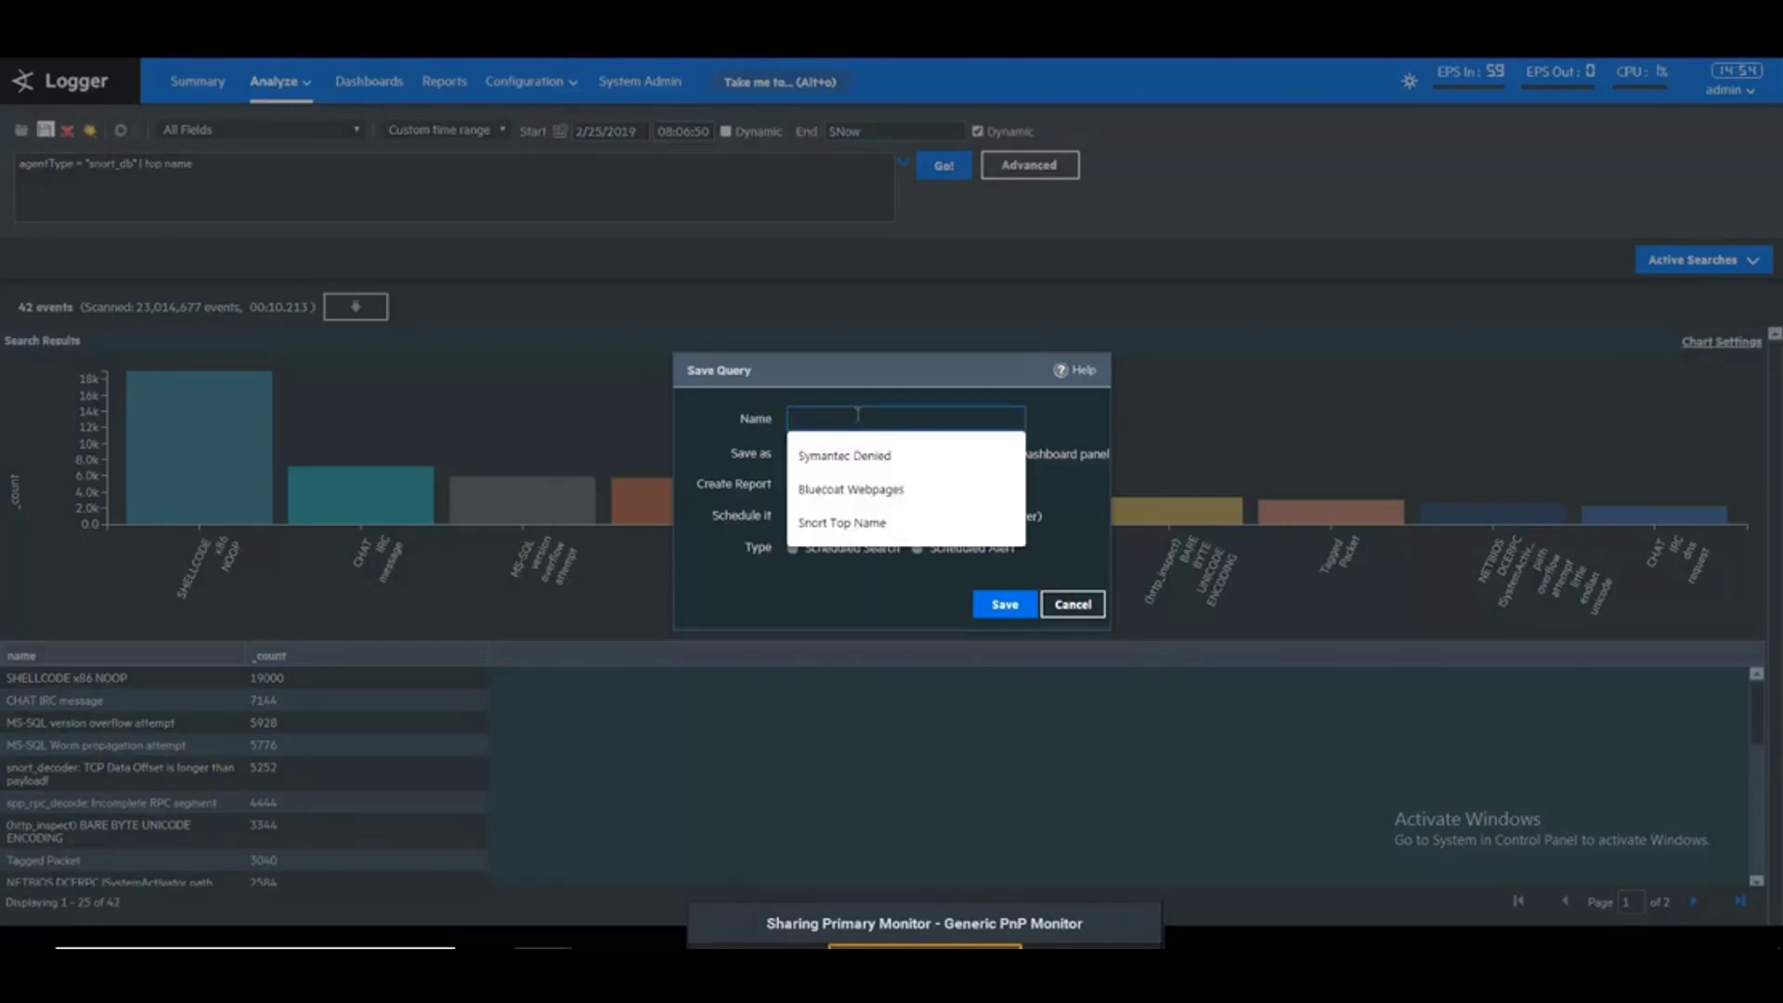
pyautogui.click(805, 523)
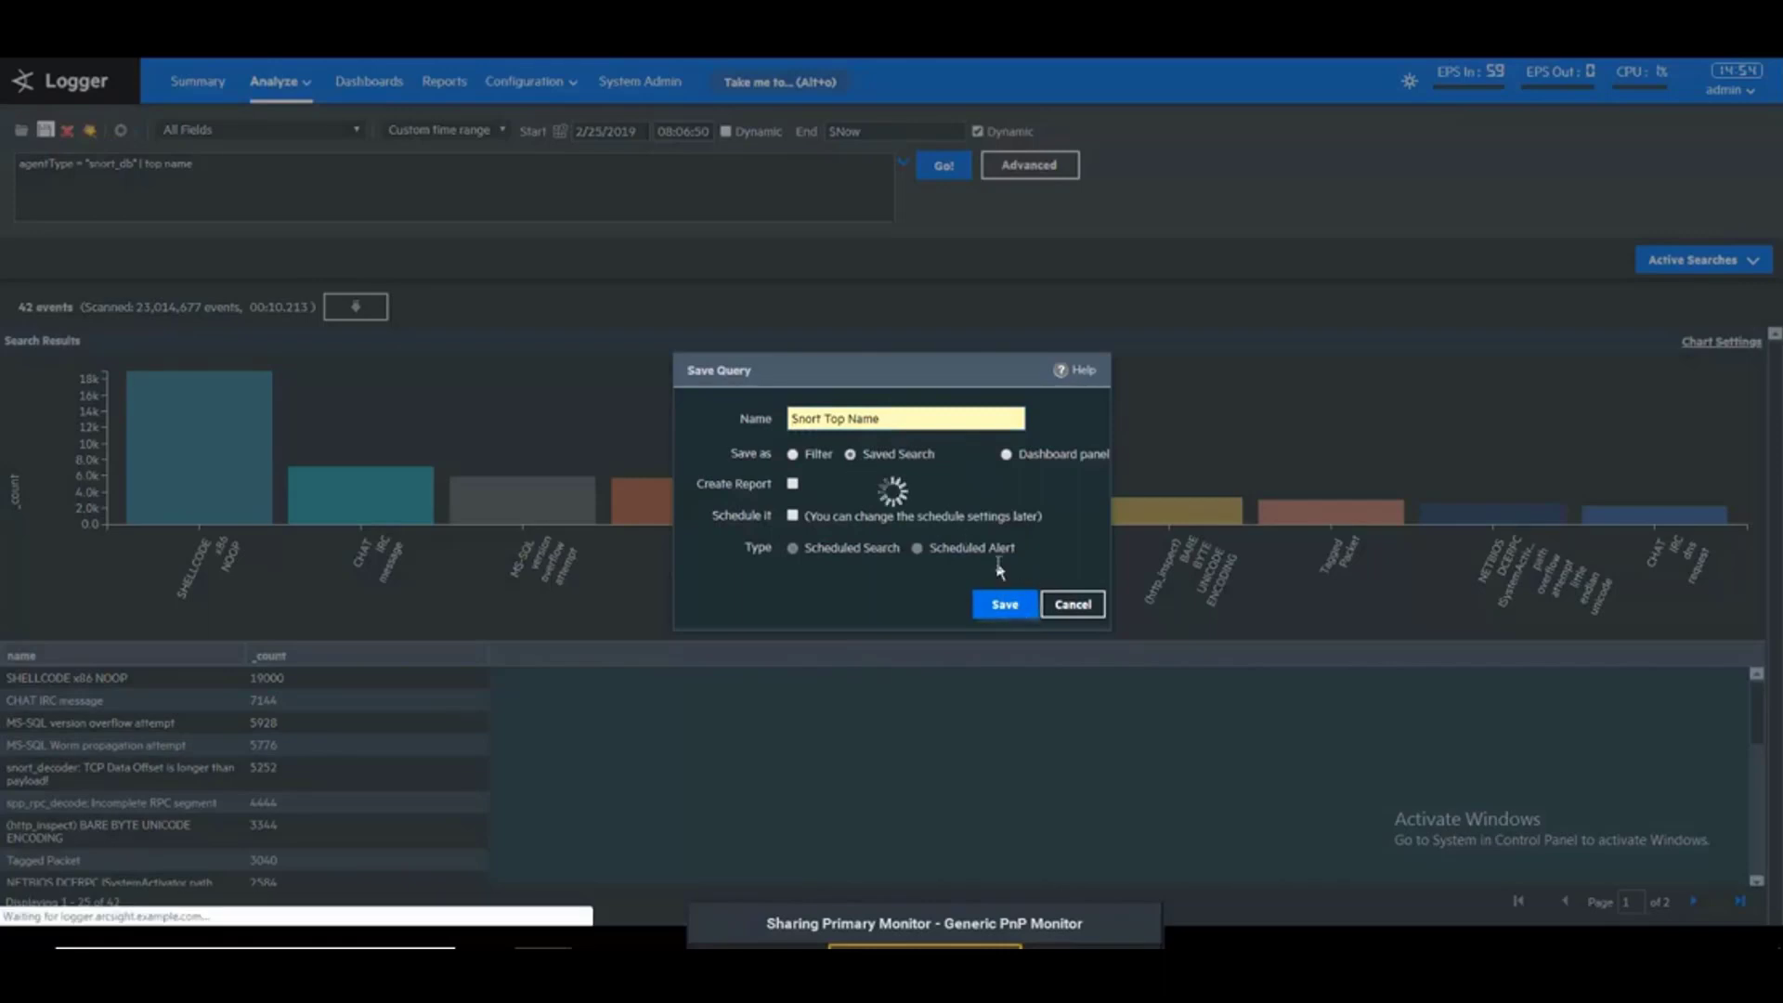
pyautogui.click(1007, 604)
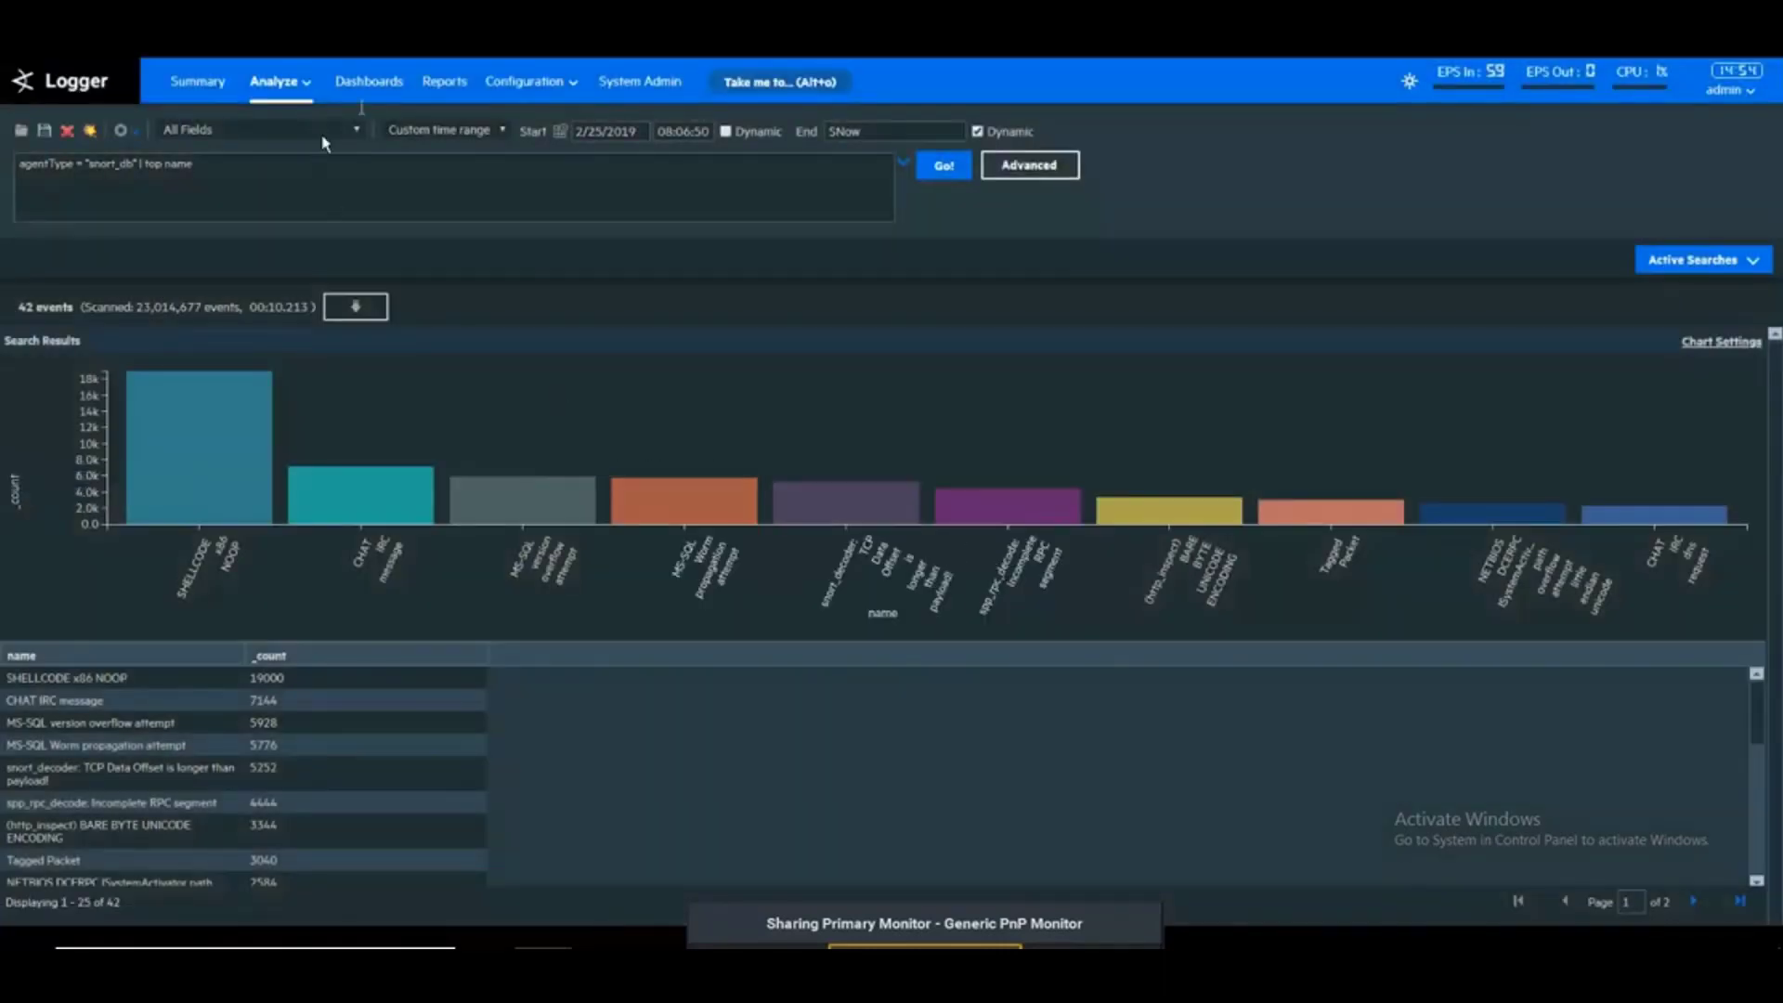
# Switch from the dashboards list to the Customized Dashboard with Symantec Denied and Bluecoat Webpages
pyautogui.click(377, 87)
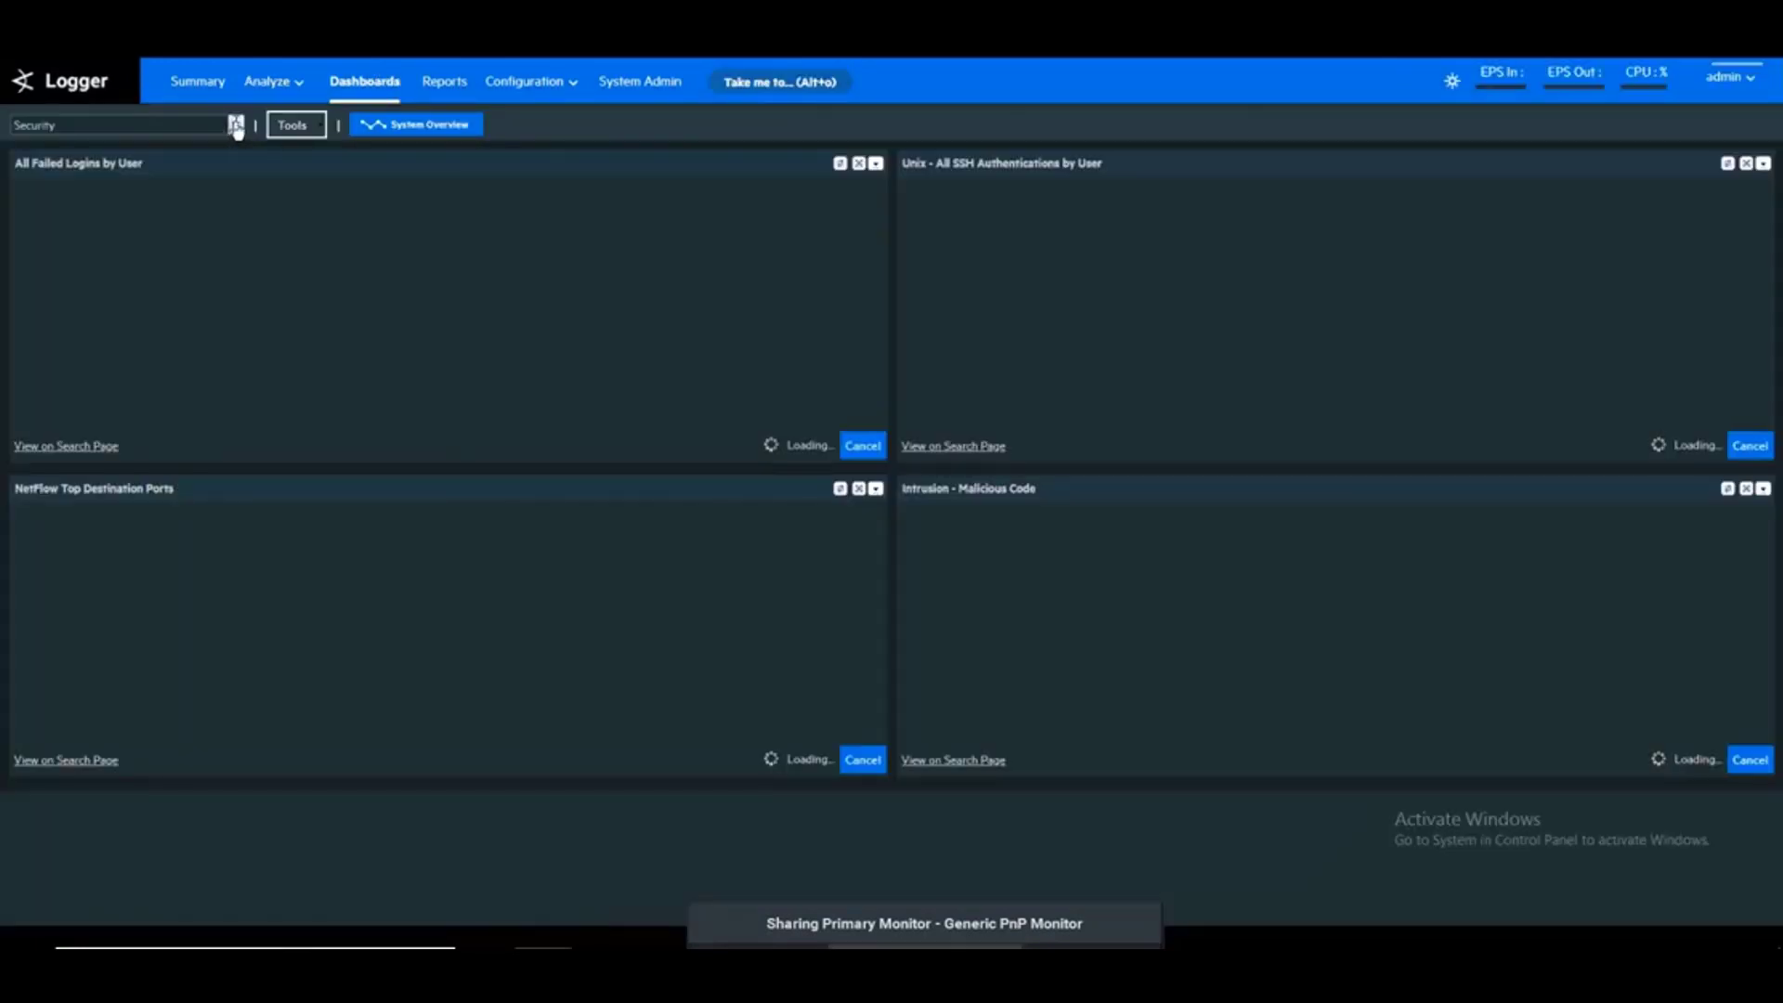
pyautogui.click(235, 126)
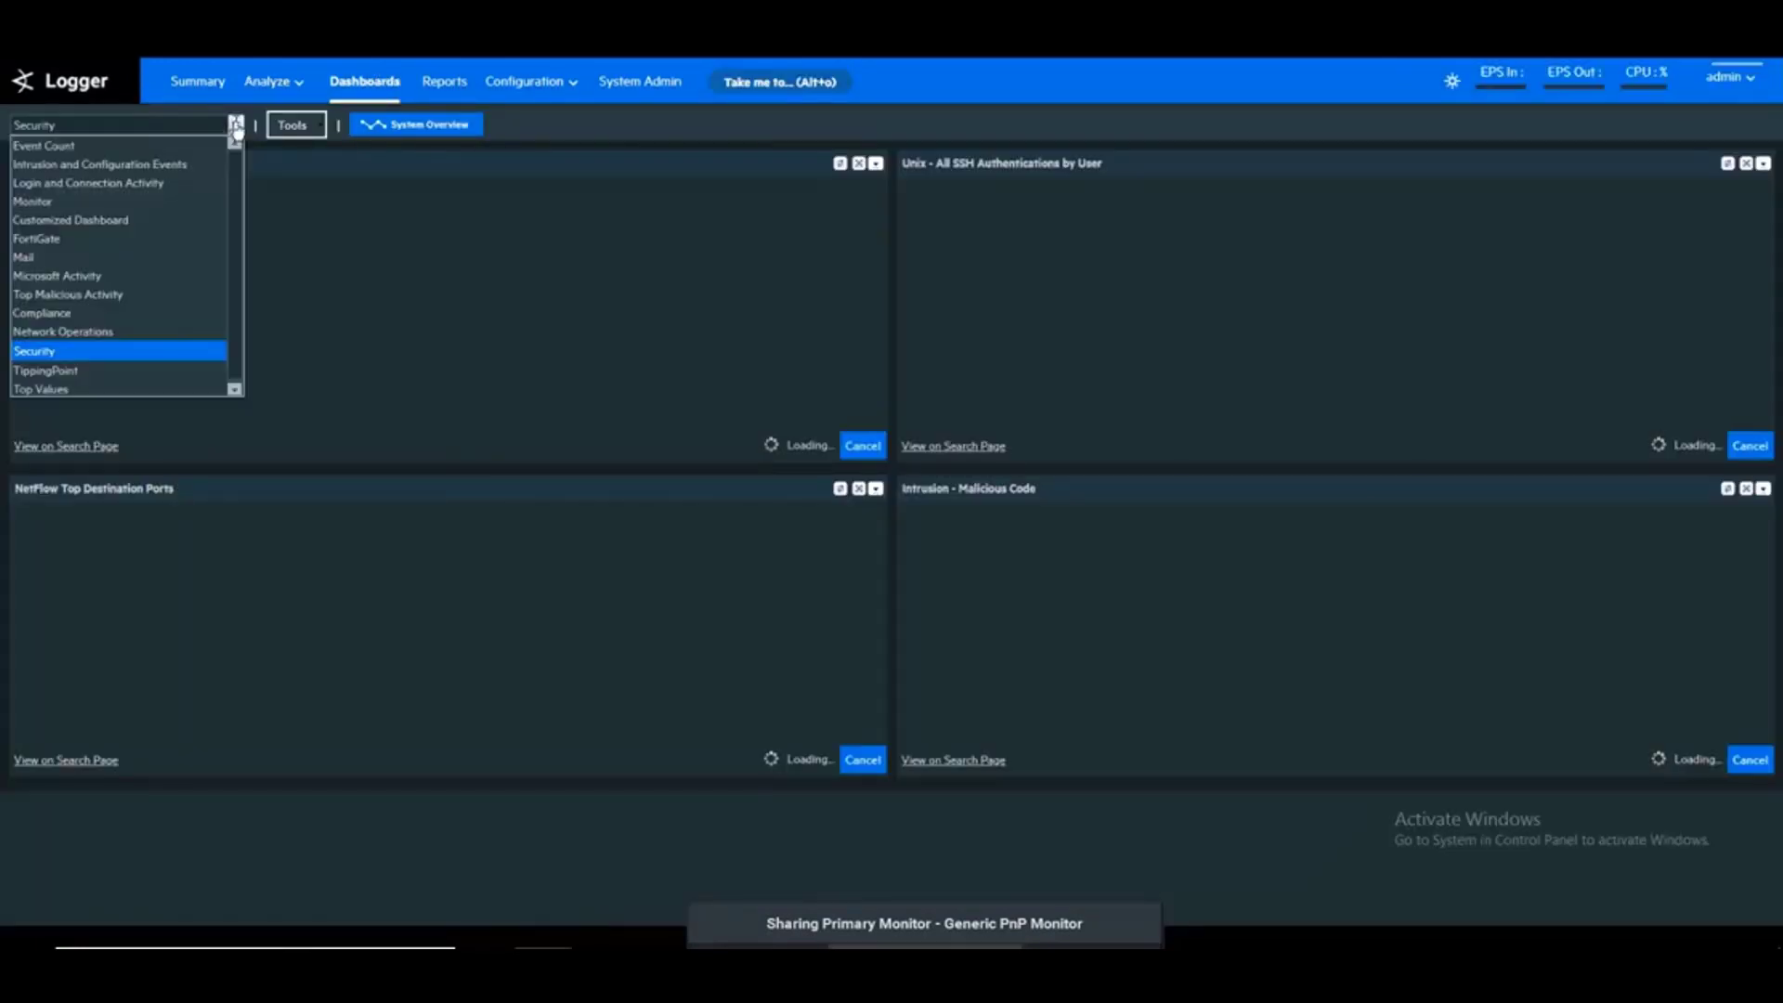
pyautogui.click(108, 220)
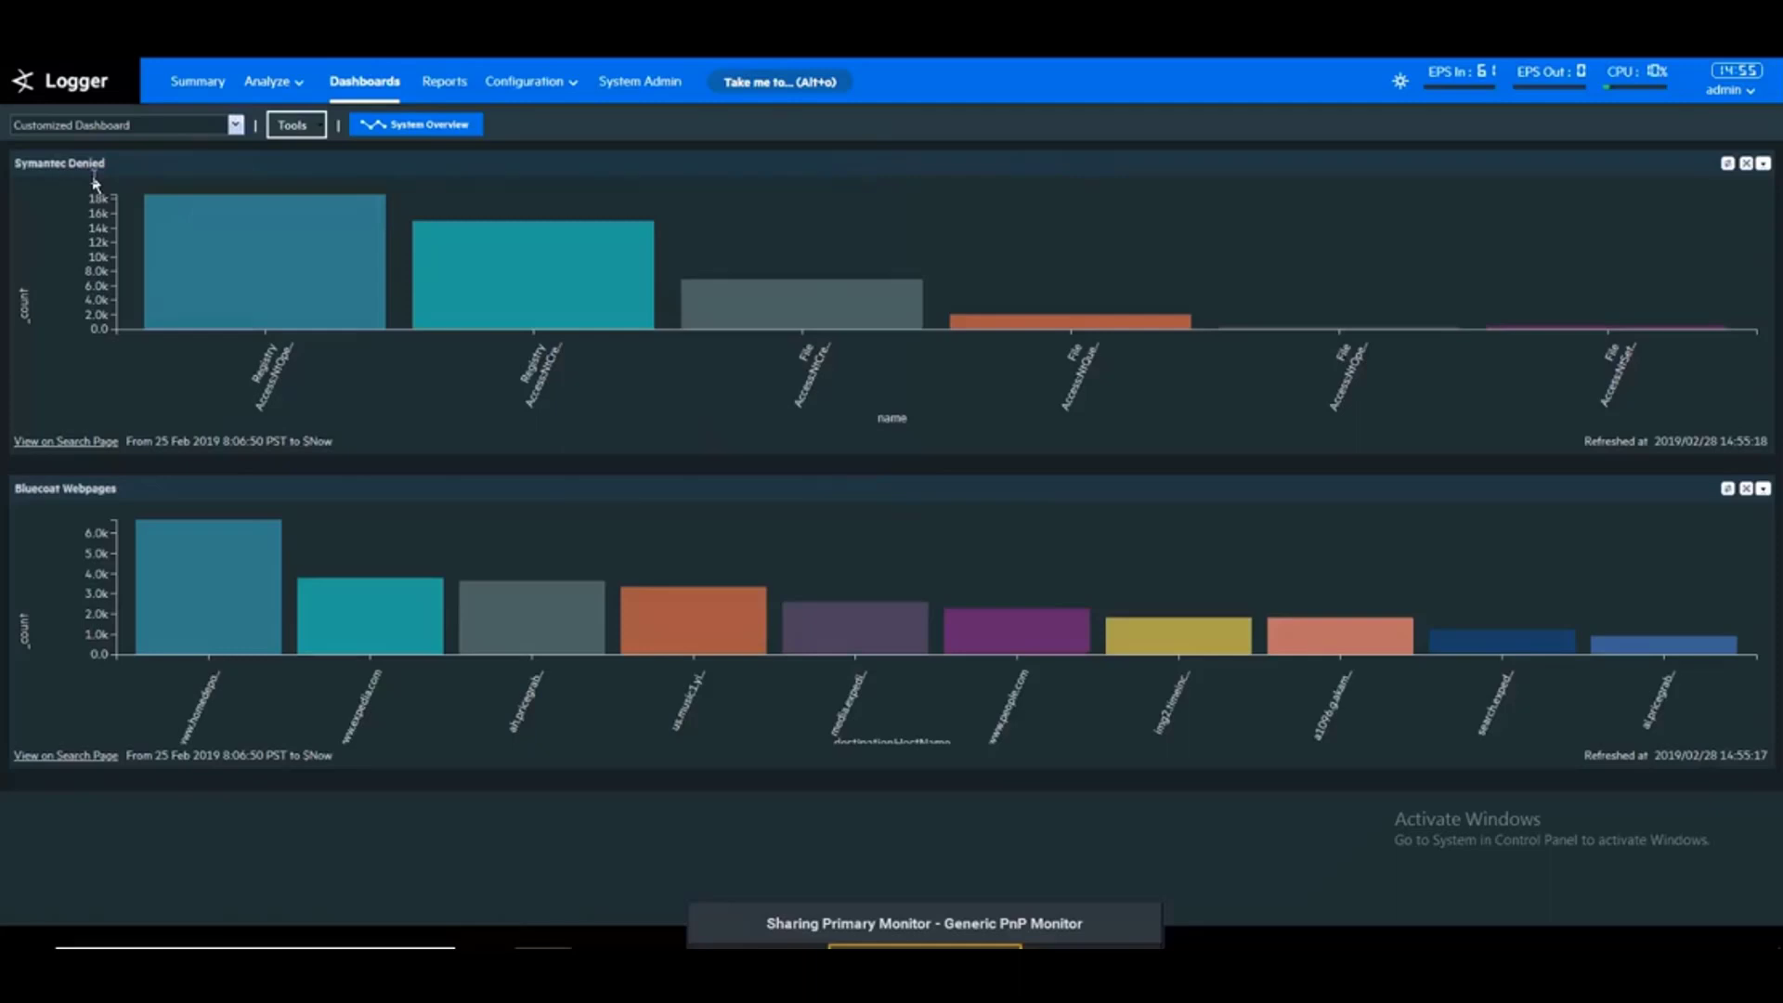
# Add a dashboard panel based on the 'Snort Top Name' saved search
pyautogui.click(291, 130)
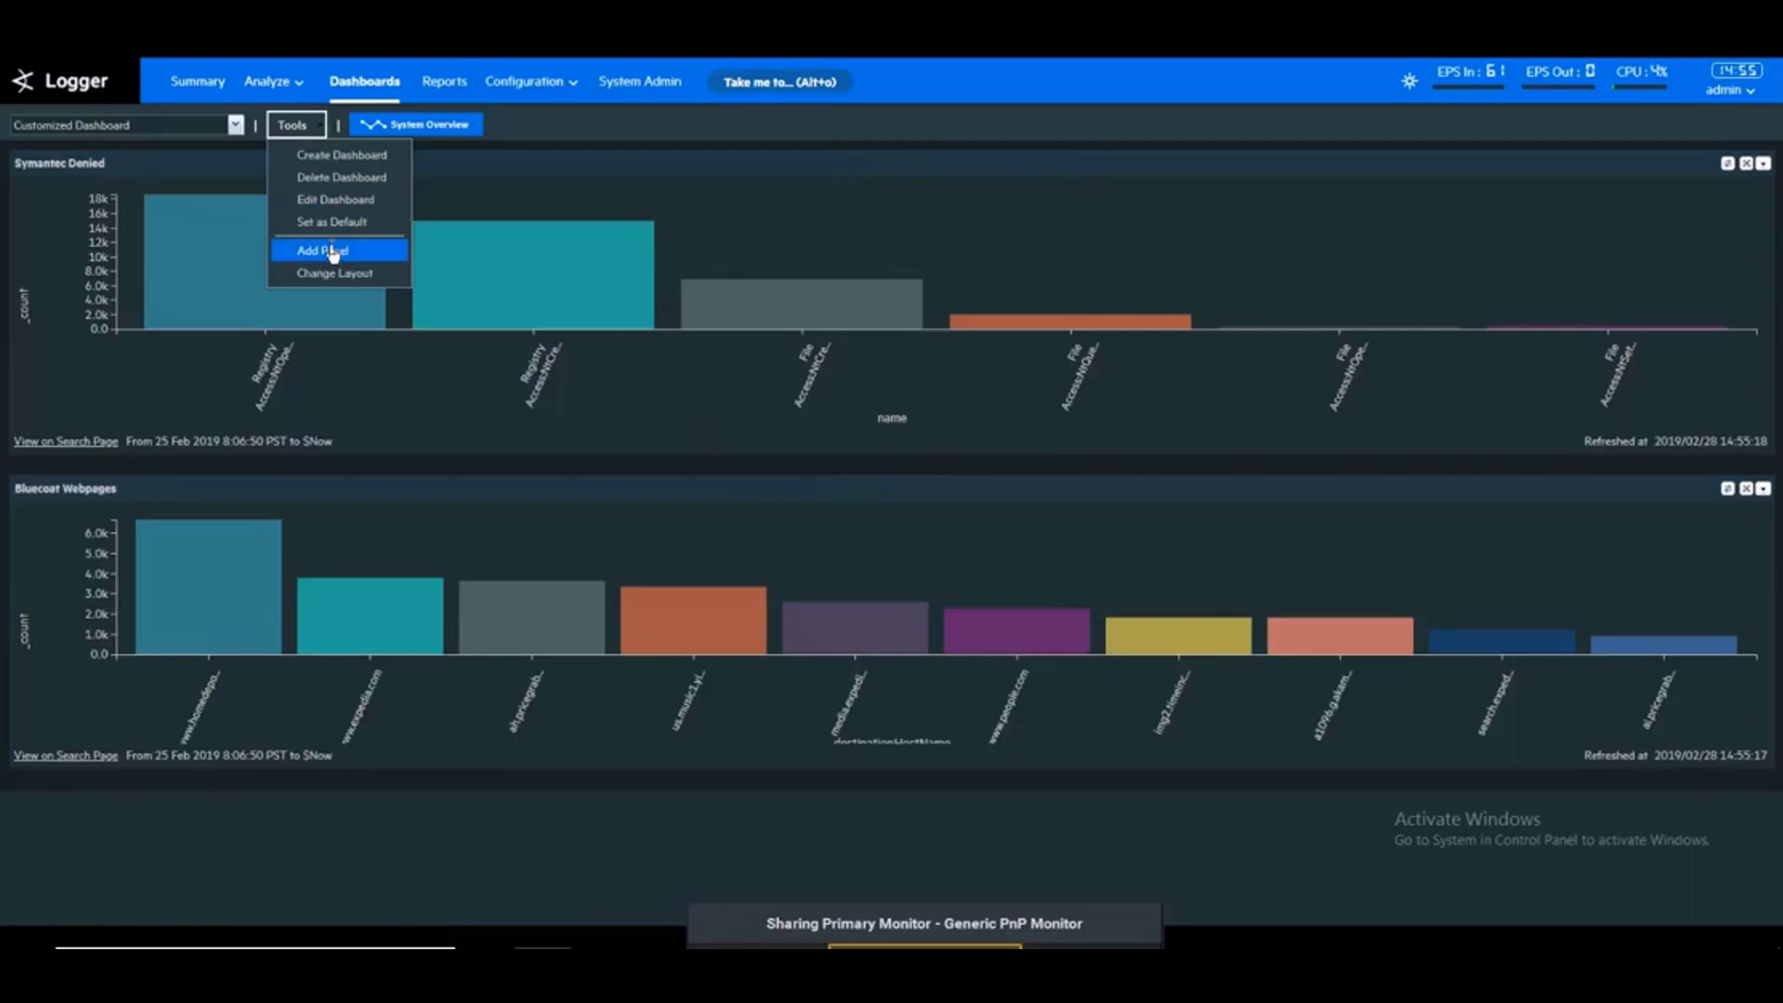
pyautogui.click(333, 254)
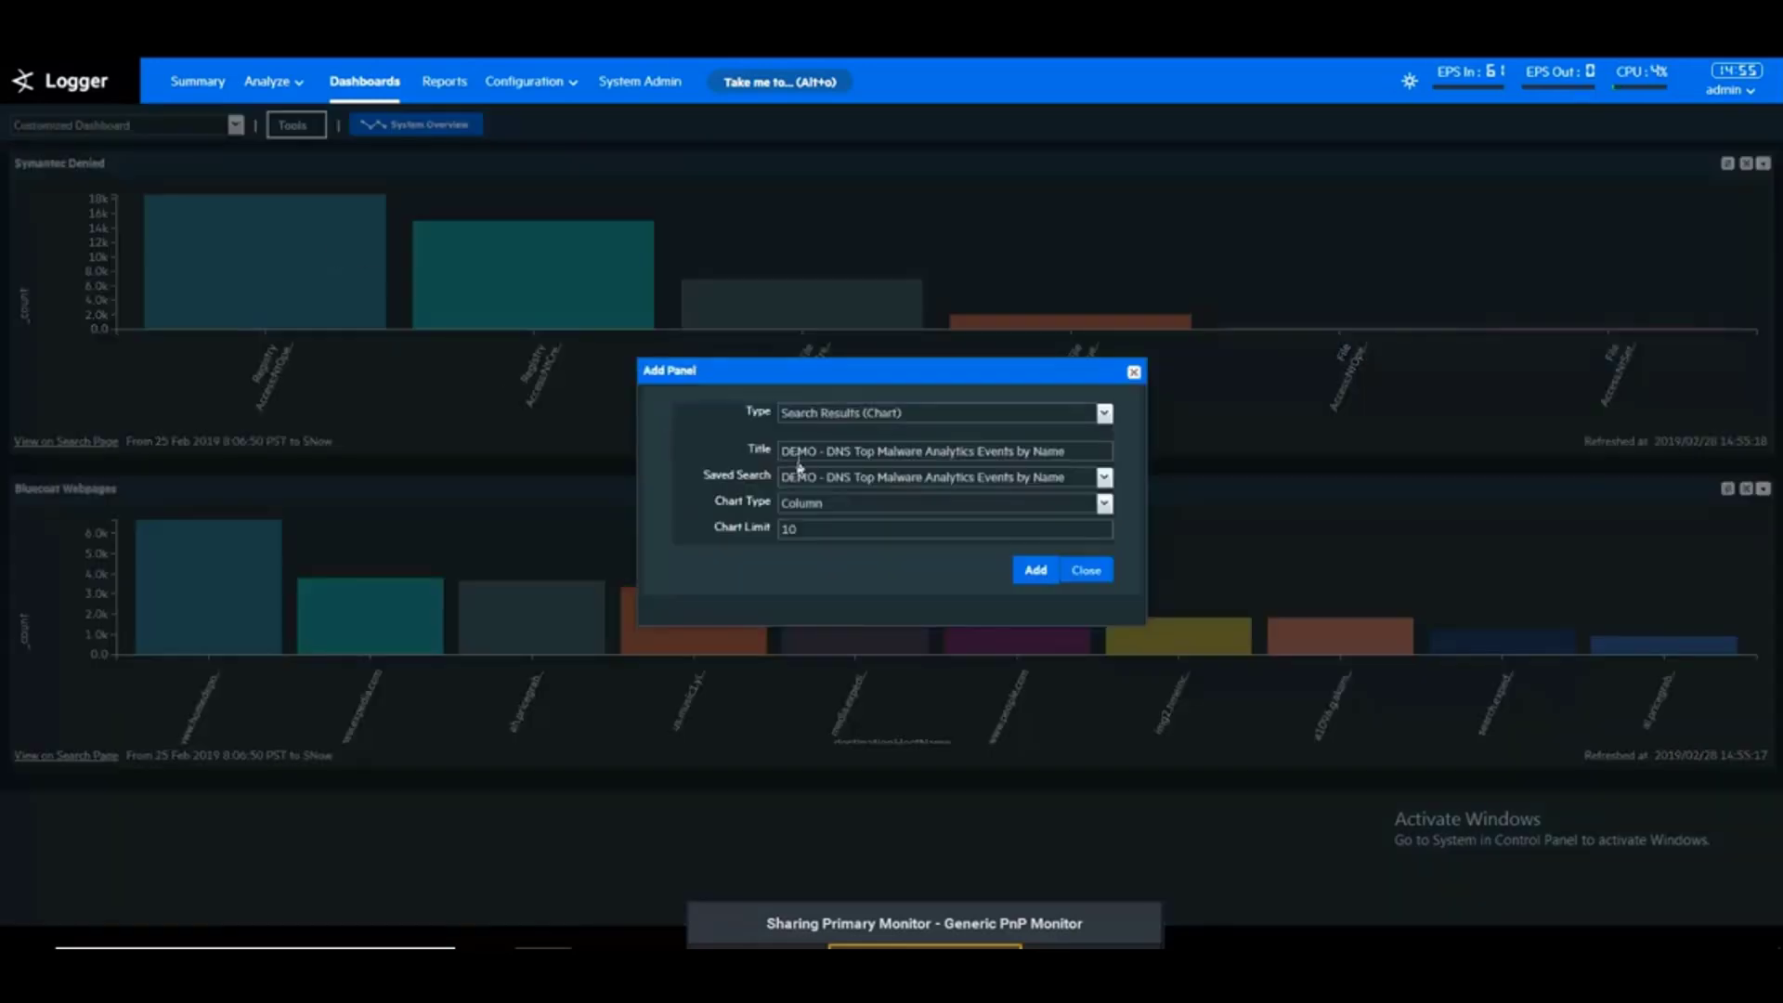
pyautogui.click(1104, 478)
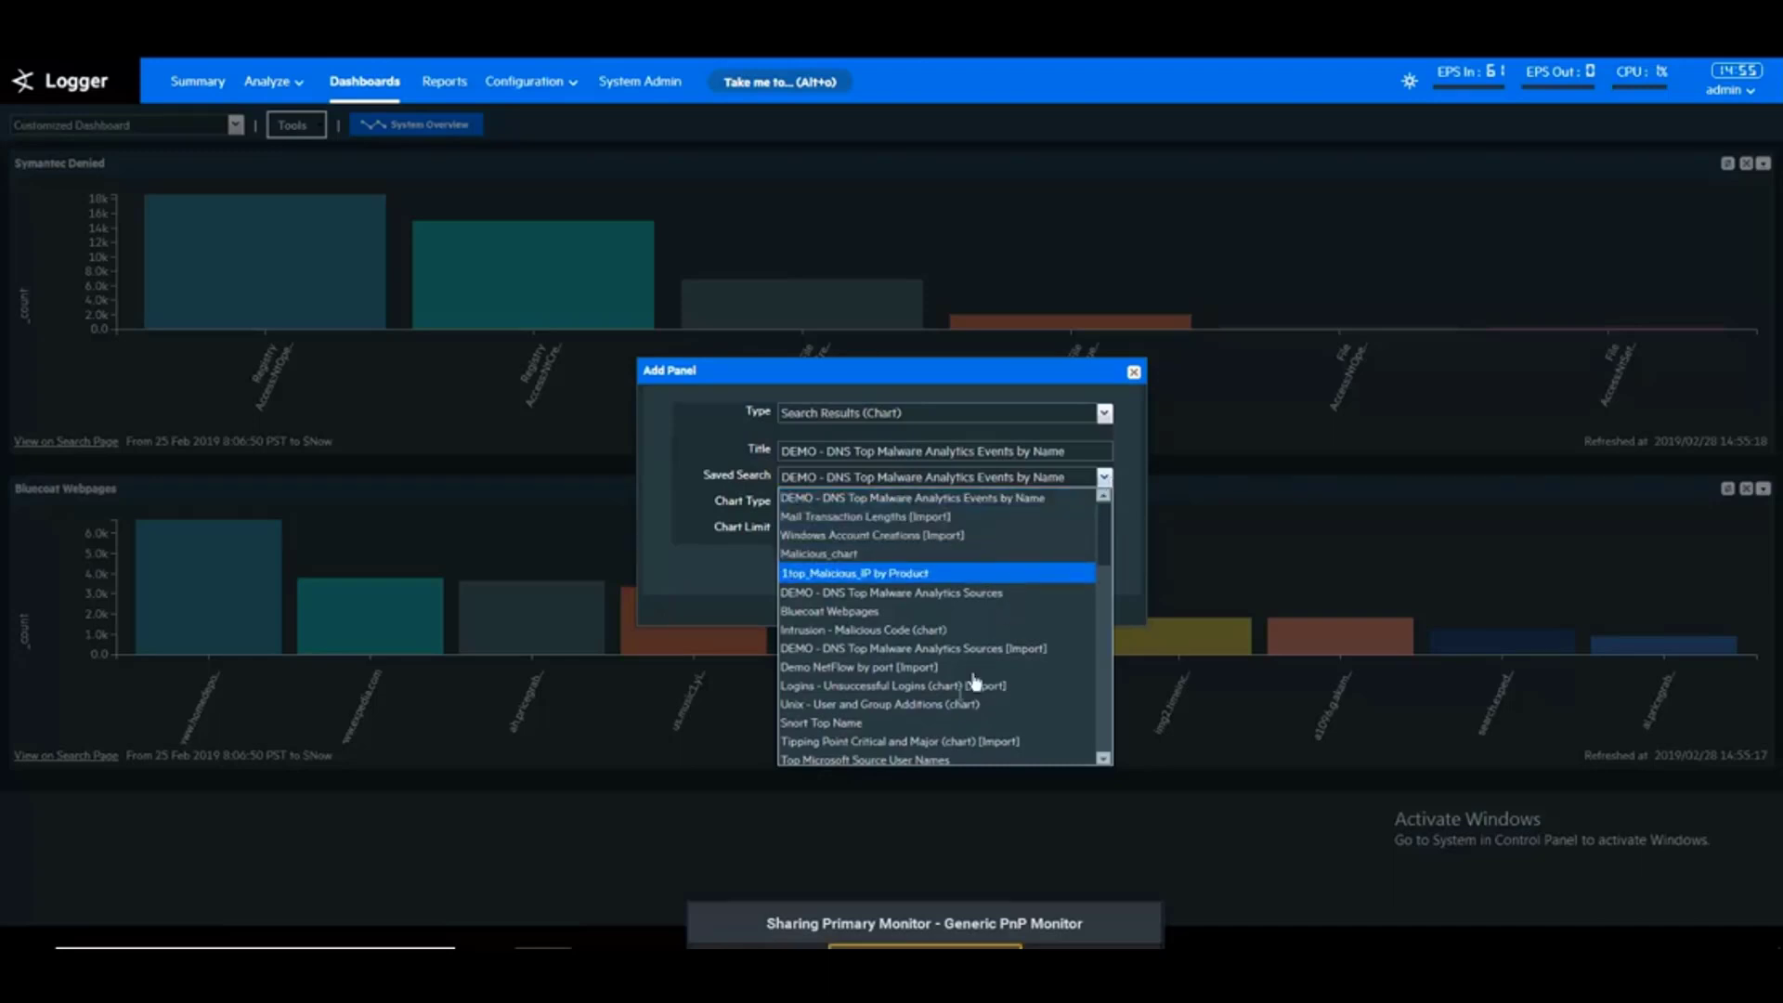
pyautogui.click(843, 723)
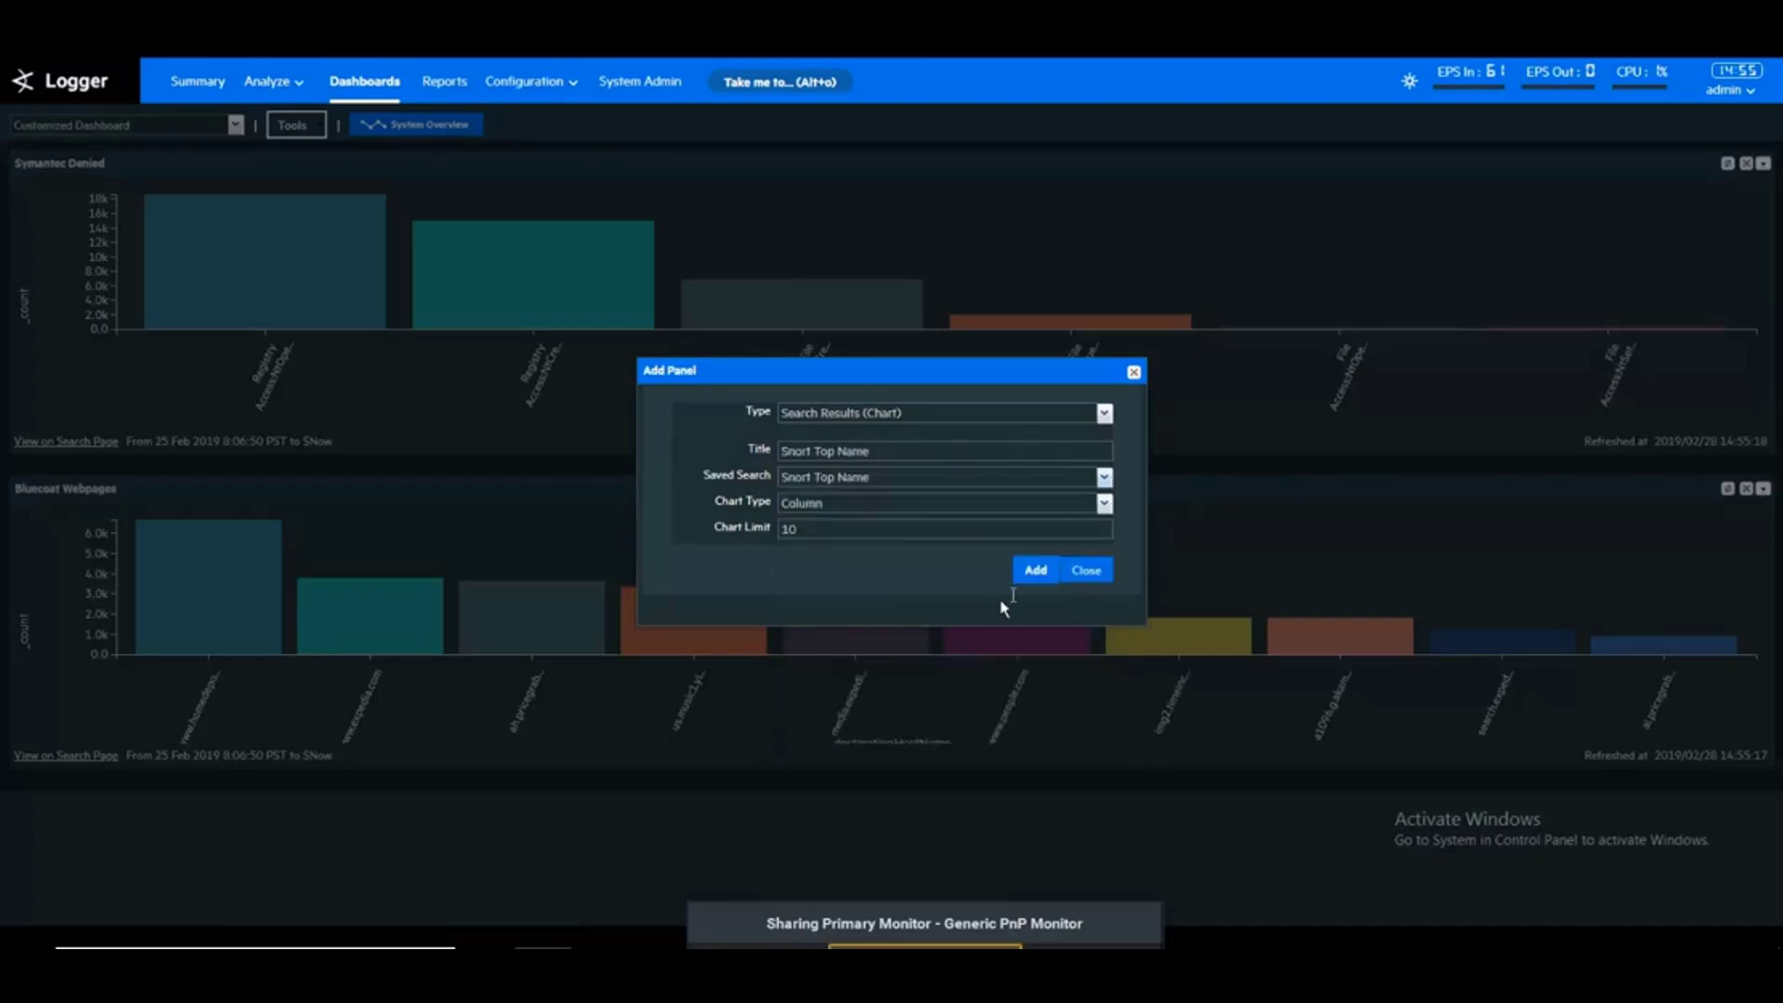
pyautogui.click(1036, 571)
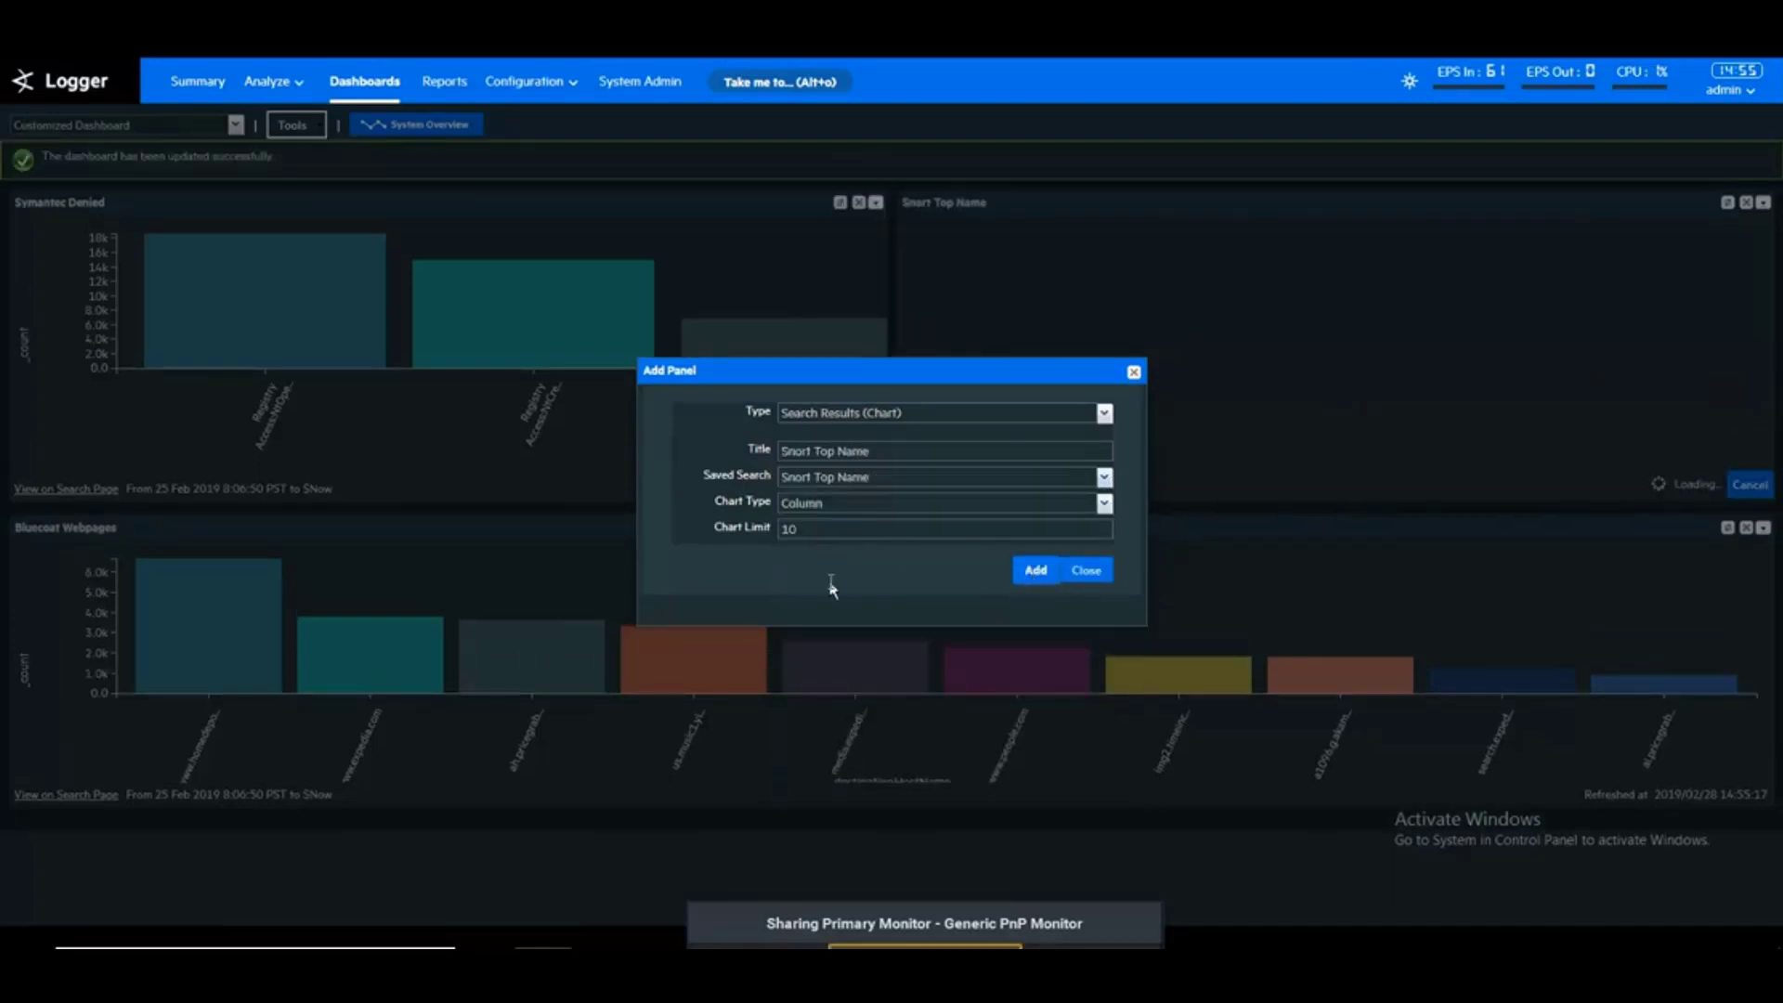
pyautogui.click(1087, 573)
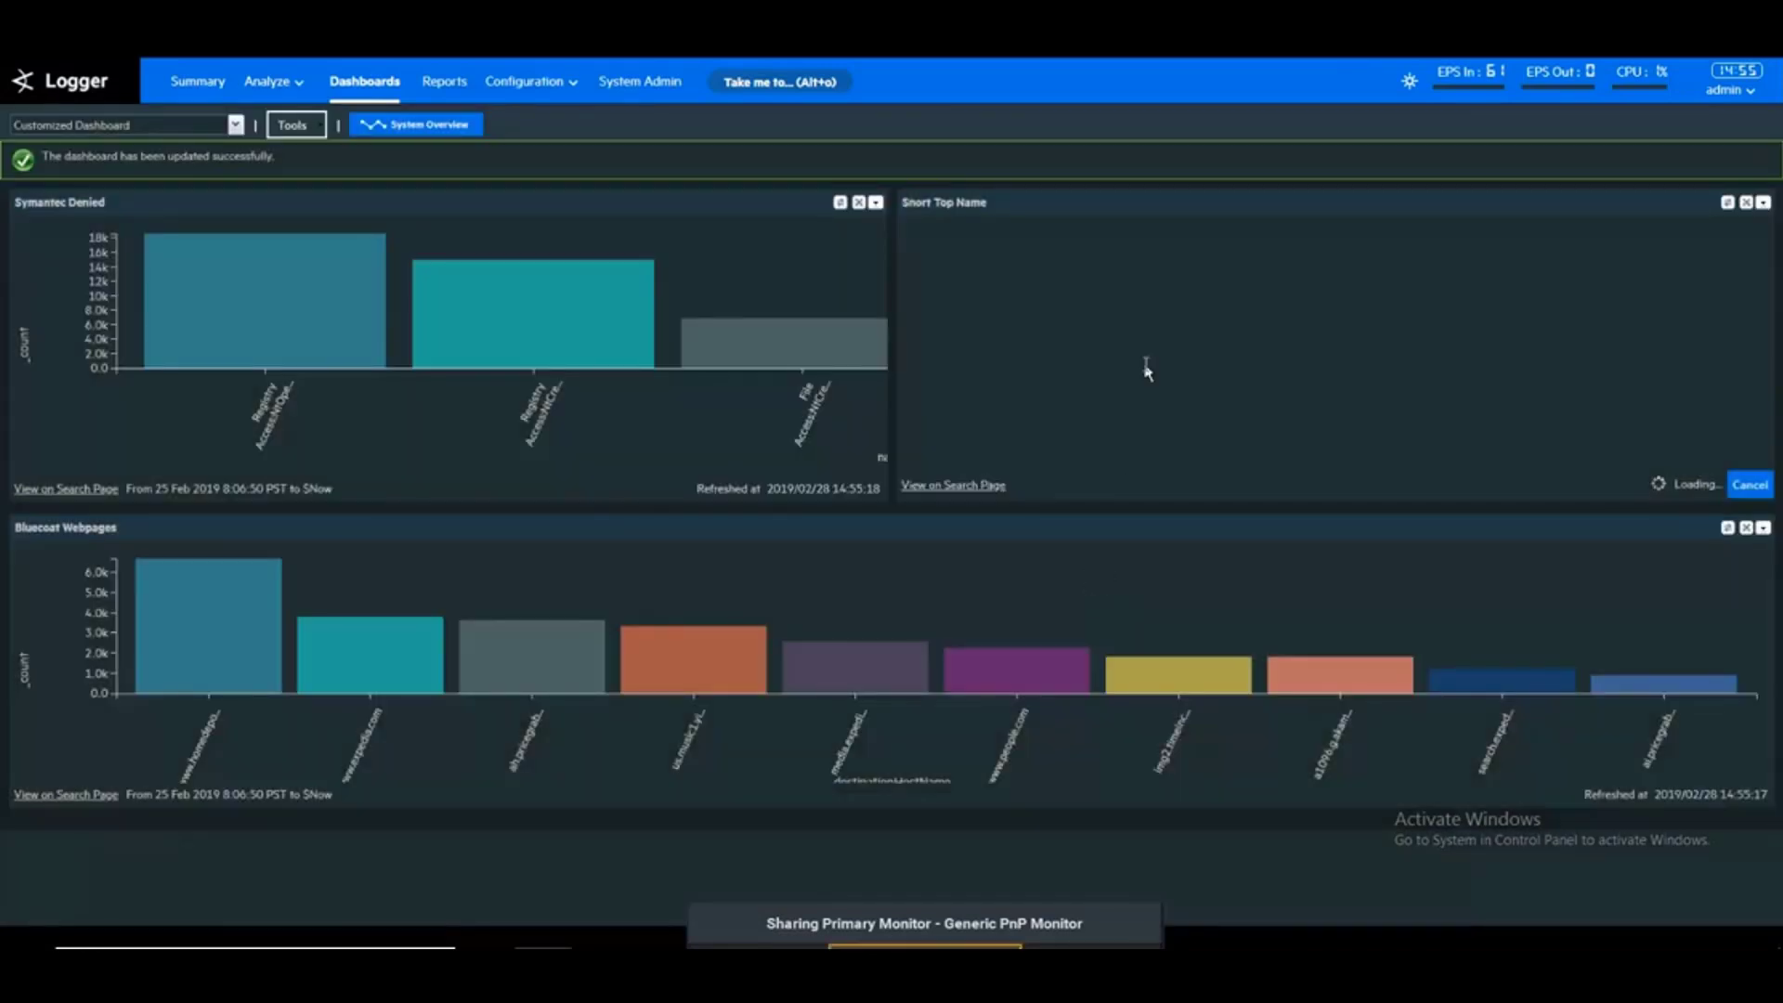